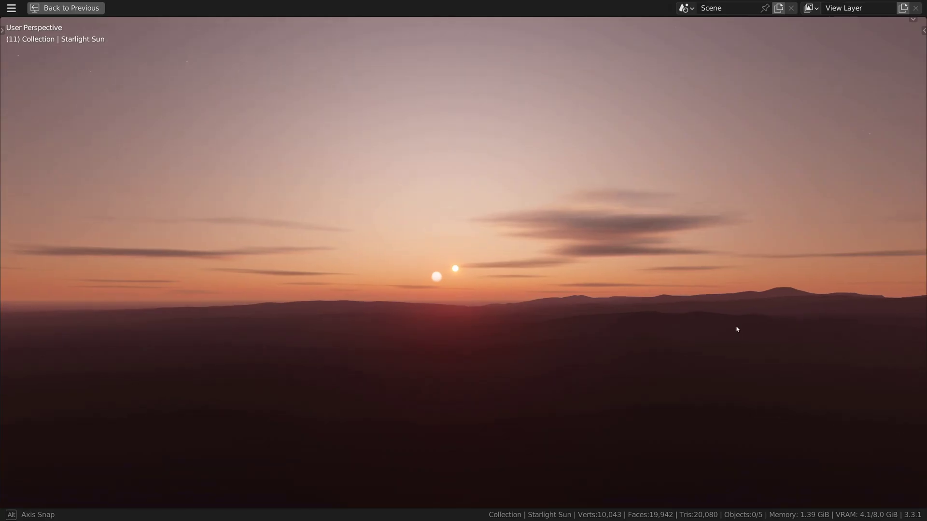
# - Adjust the sun's angular diameter in the earth atmosphere, trying about 15.9°
pyautogui.moveTo(734, 326); pyautogui.dragTo(702, 345, button='middle')
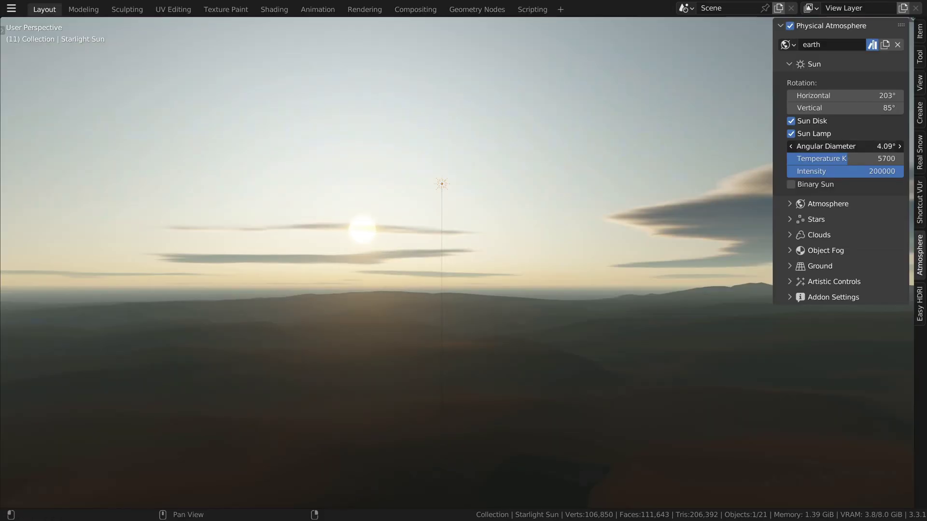
pyautogui.moveTo(845, 146); pyautogui.dragTo(864, 146)
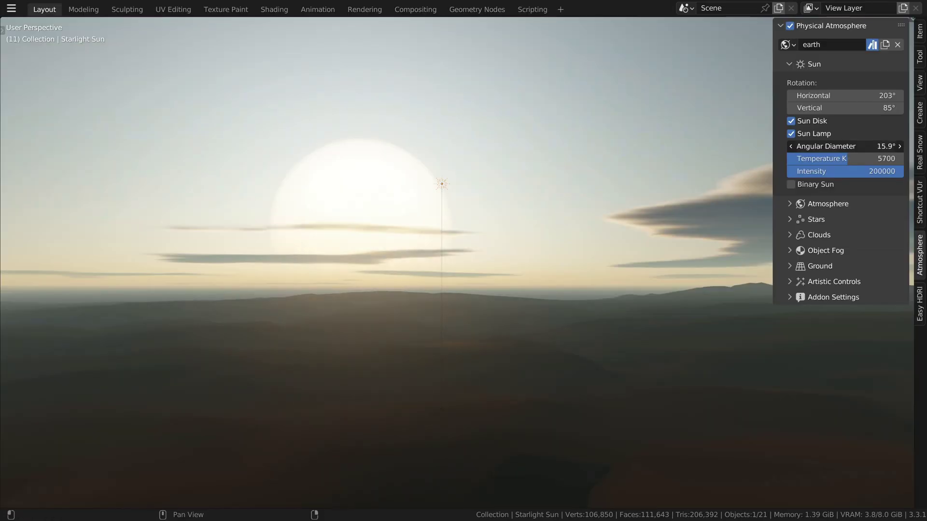
pyautogui.moveTo(864, 147); pyautogui.dragTo(873, 146)
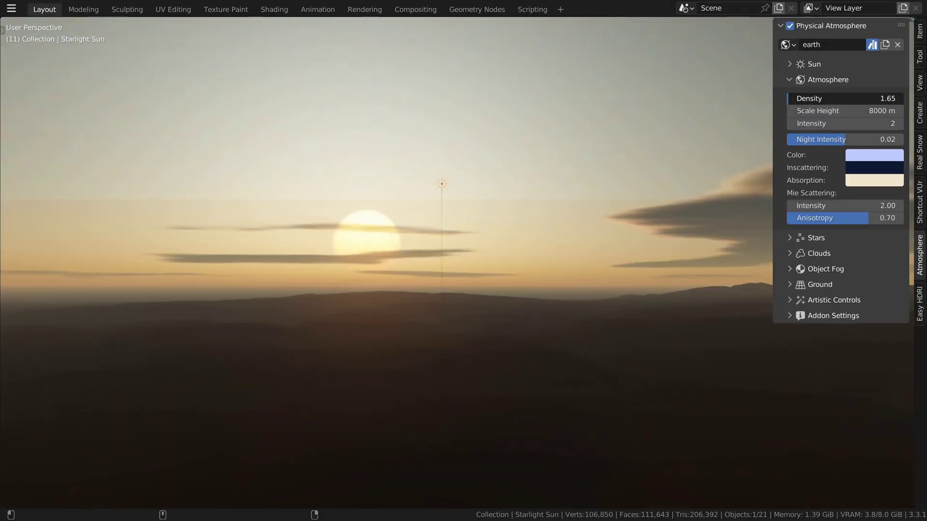
# - Increase the atmosphere's density and adjust the thickness of the procedural clouds
pyautogui.moveTo(845, 98); pyautogui.dragTo(879, 98)
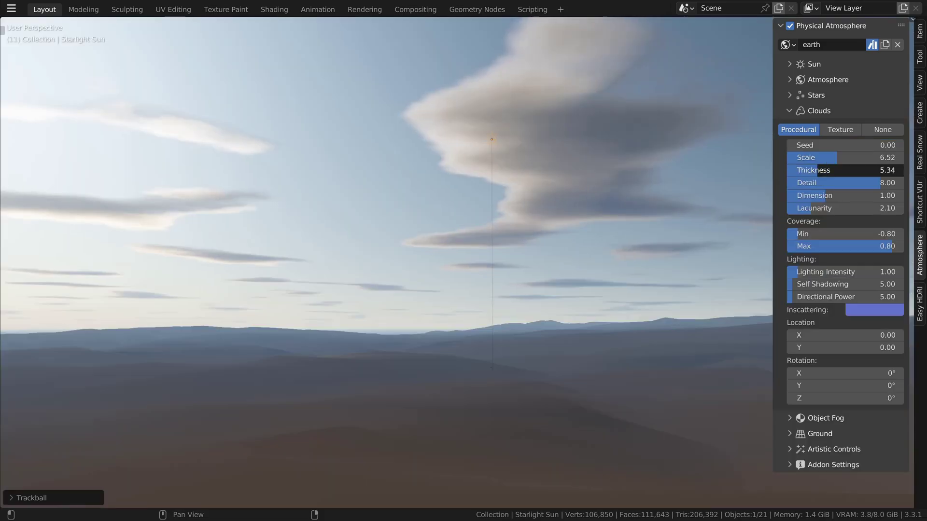
pyautogui.moveTo(845, 170)
pyautogui.mouseDown()
pyautogui.moveTo(864, 170)
pyautogui.moveTo(840, 170)
pyautogui.mouseUp()
# - Apply the earth3, earth2, hazy_summer, mars and retrowave atmosphere presets to the scene one after another
pyautogui.moveTo(817, 142); pyautogui.dragTo(360, 185)
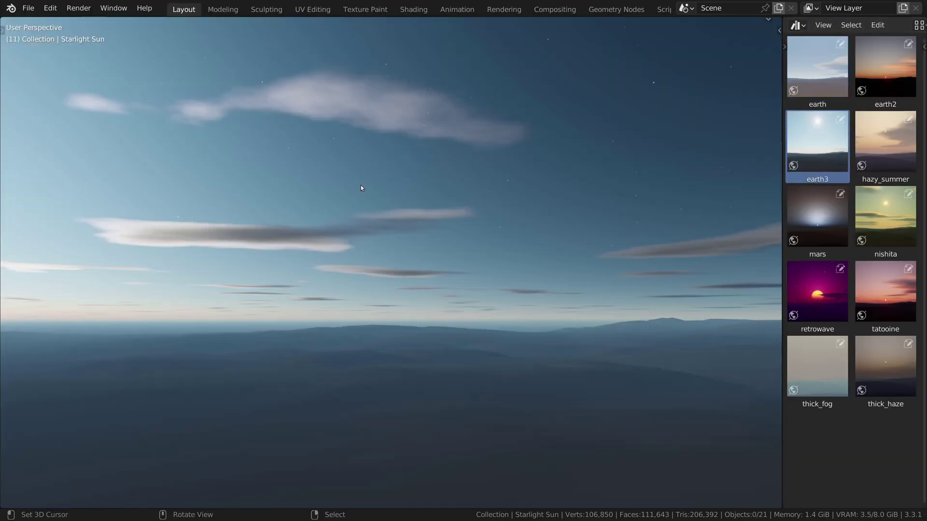
pyautogui.moveTo(361, 184); pyautogui.dragTo(266, 188, button='middle')
pyautogui.moveTo(885, 67); pyautogui.dragTo(381, 304)
pyautogui.moveTo(380, 304); pyautogui.dragTo(466, 305, button='middle')
pyautogui.moveTo(885, 141); pyautogui.dragTo(509, 221)
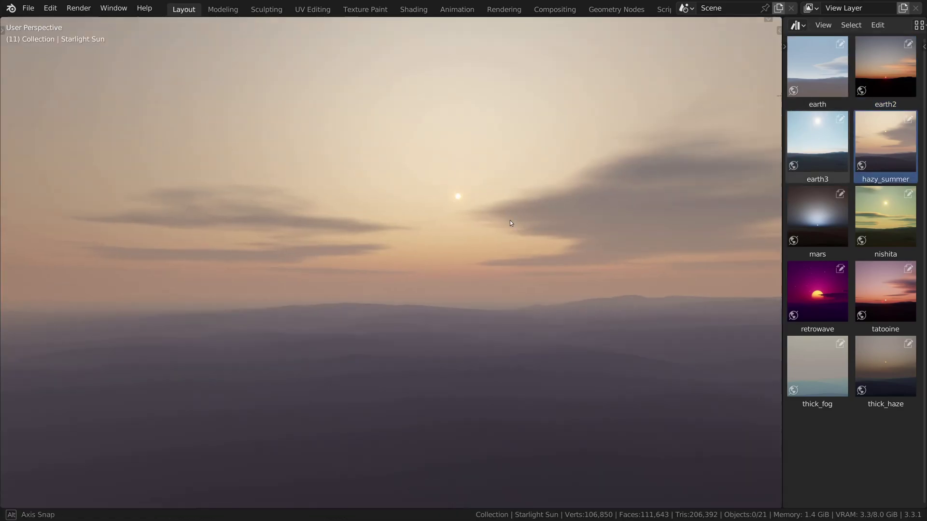
pyautogui.moveTo(509, 220); pyautogui.dragTo(523, 210, button='middle')
pyautogui.moveTo(817, 217); pyautogui.dragTo(473, 257)
pyautogui.moveTo(474, 257); pyautogui.dragTo(442, 256, button='middle')
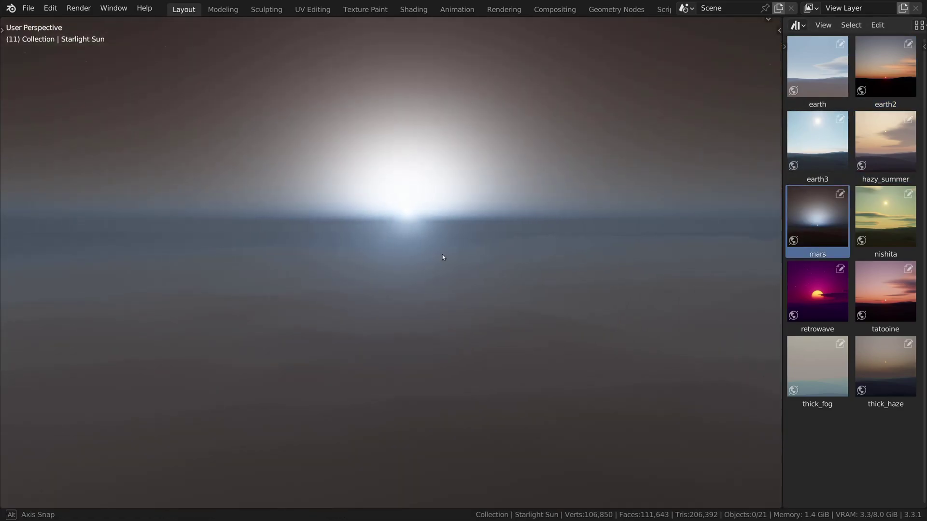
pyautogui.moveTo(817, 292); pyautogui.dragTo(540, 284)
pyautogui.moveTo(541, 285)
pyautogui.mouseDown(button='middle')
pyautogui.moveTo(523, 284)
pyautogui.moveTo(525, 273)
pyautogui.moveTo(537, 283)
pyautogui.mouseUp(button='middle')
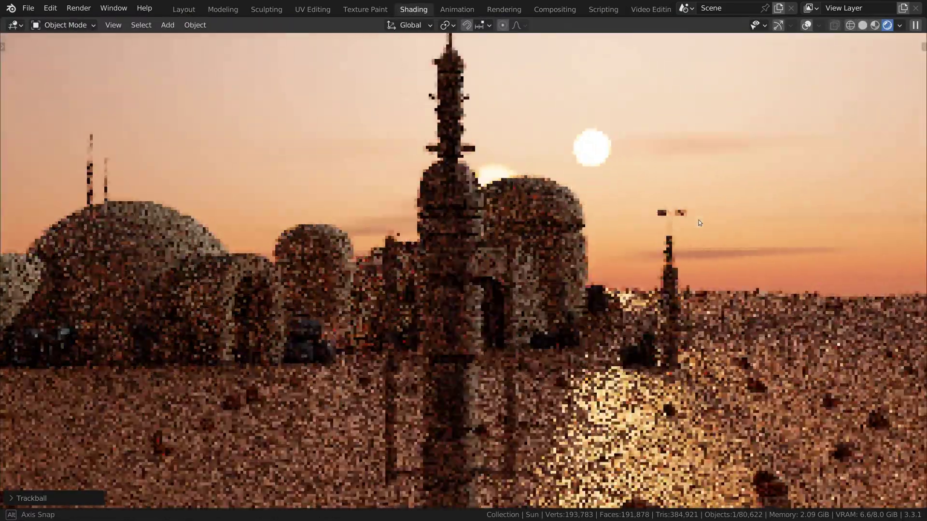
# - View the rendered desert settlement and its two suns through the scene camera
pyautogui.moveTo(700, 223); pyautogui.dragTo(716, 222, button='middle')
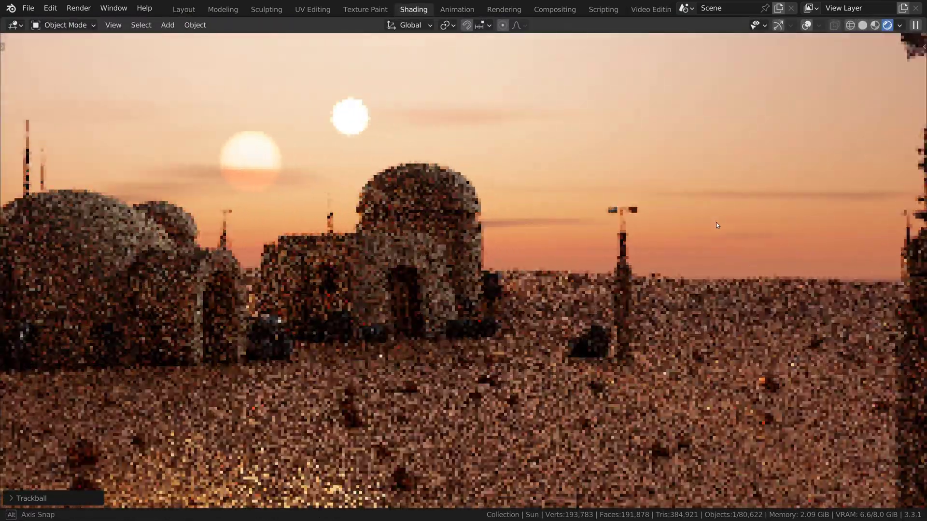
pyautogui.press('KP_0')
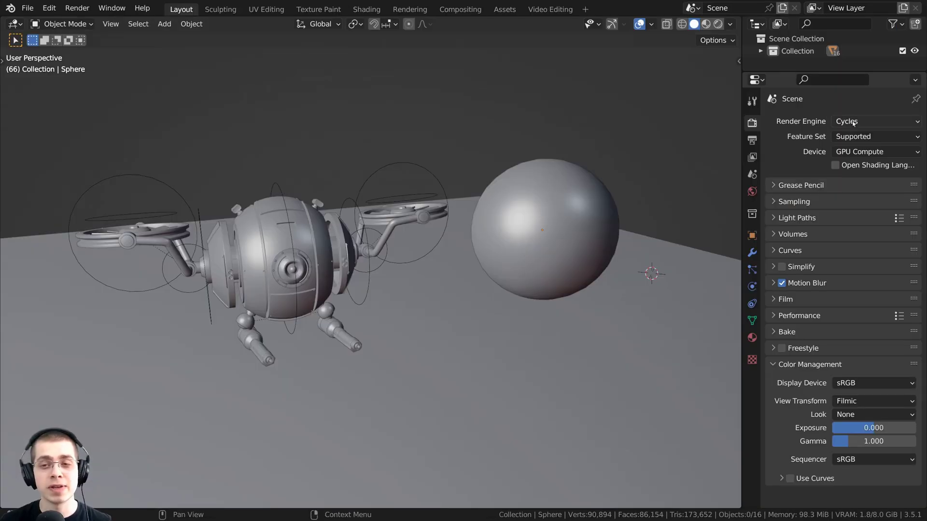
# - Check the available render engines and the world's background color for the drone scene
pyautogui.click(854, 122)
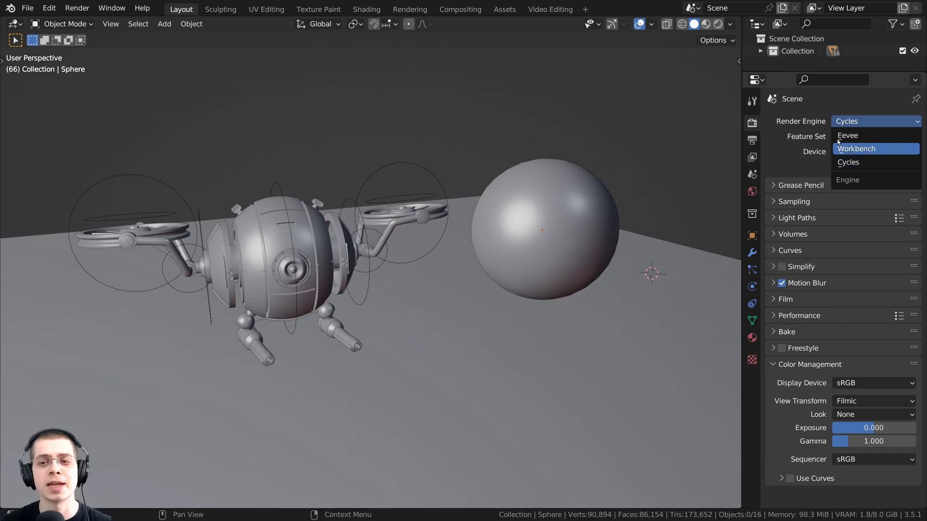
pyautogui.hotkey('shift', 'a')
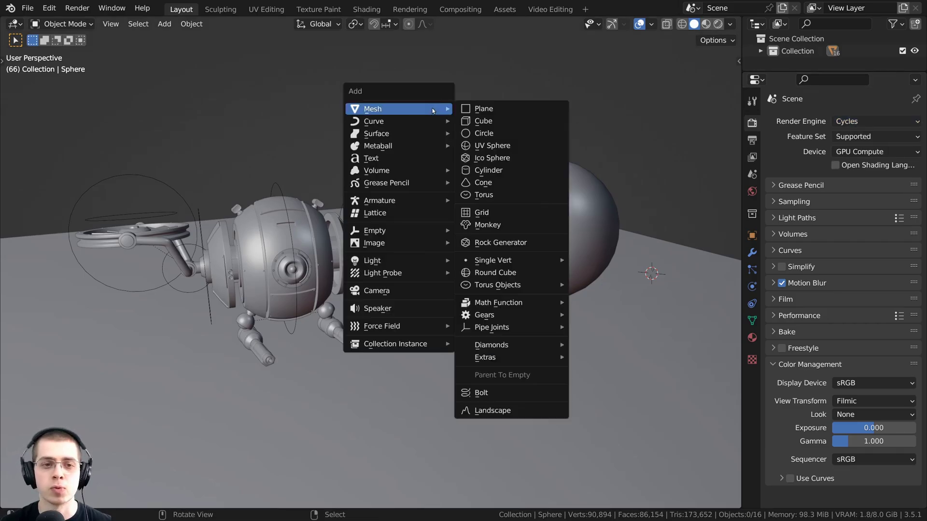
pyautogui.click(752, 193)
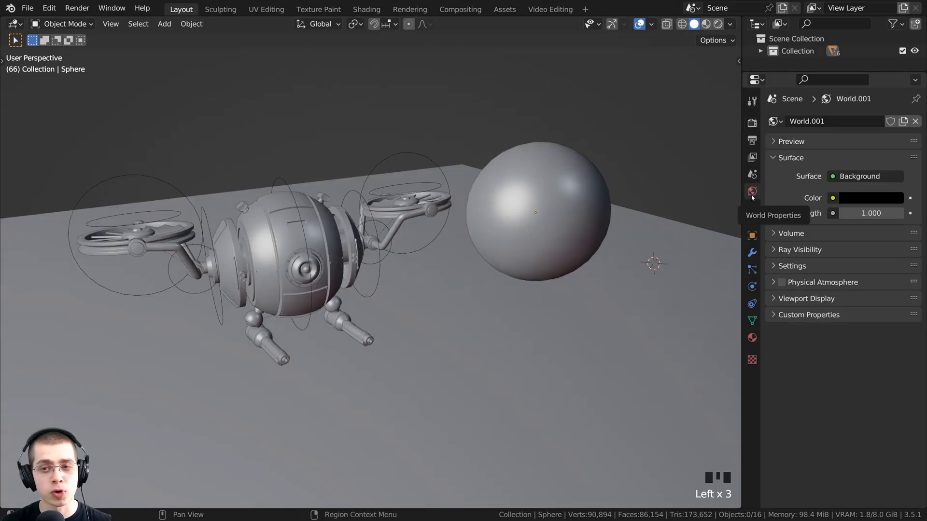
pyautogui.click(866, 198)
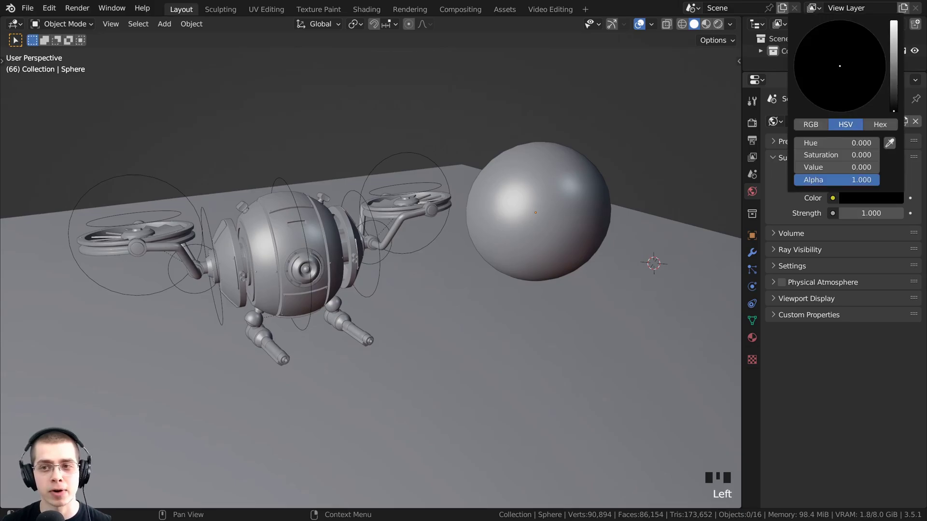
# - Switch the viewport to Rendered shading and frame the drone body
pyautogui.moveTo(519, 302)
pyautogui.mouseDown(button='middle')
pyautogui.moveTo(531, 318)
pyautogui.moveTo(528, 293)
pyautogui.mouseUp(button='middle')
pyautogui.scroll(-2, 529, 292)
pyautogui.press('z')
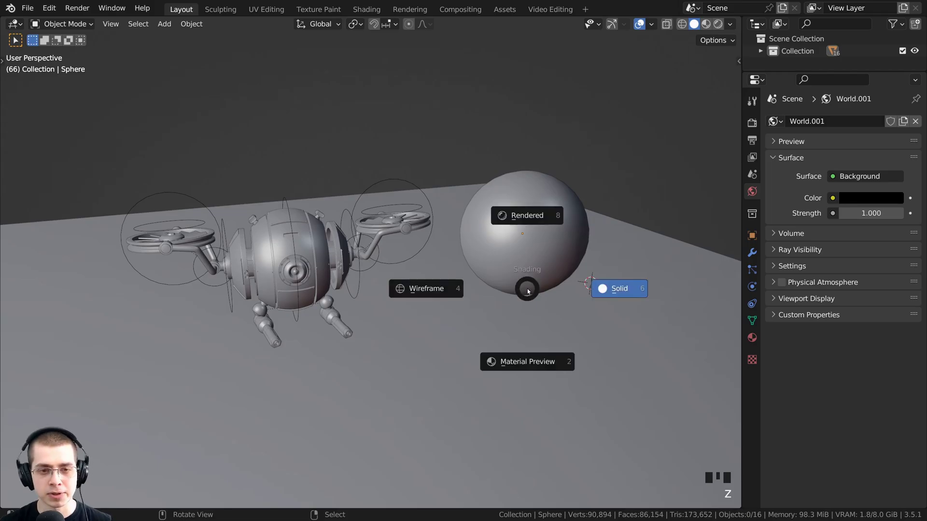
pyautogui.click(529, 223)
pyautogui.keyDown('shift'); pyautogui.moveTo(503, 221); pyautogui.dragTo(486, 223, button='middle'); pyautogui.keyUp('shift')
pyautogui.keyDown('shift'); pyautogui.moveTo(413, 202); pyautogui.dragTo(413, 209, button='middle'); pyautogui.keyUp('shift')
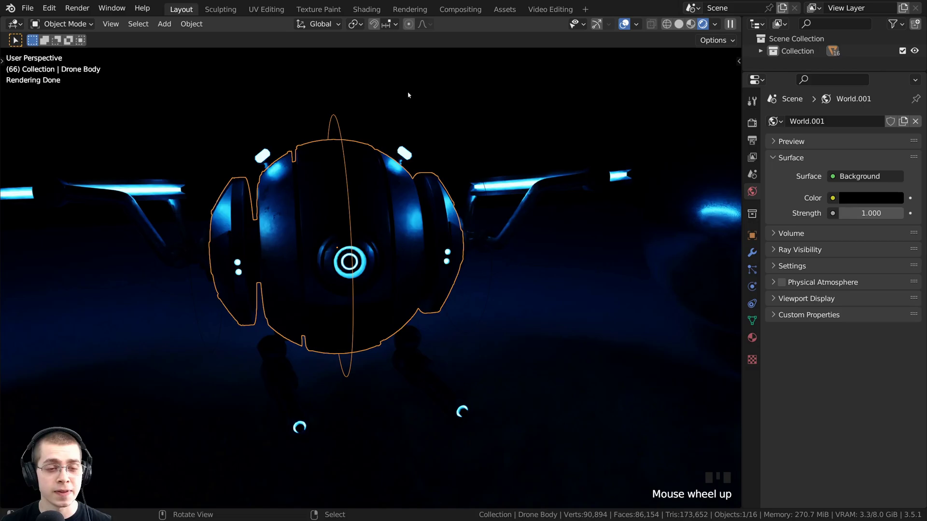
# - Compare the drone in Material Preview shading and return the viewport to Rendered shading
pyautogui.press('z')
pyautogui.click(401, 189)
pyautogui.scroll(-3, 405, 205)
pyautogui.moveTo(405, 201); pyautogui.dragTo(422, 293, button='middle')
pyautogui.press('z')
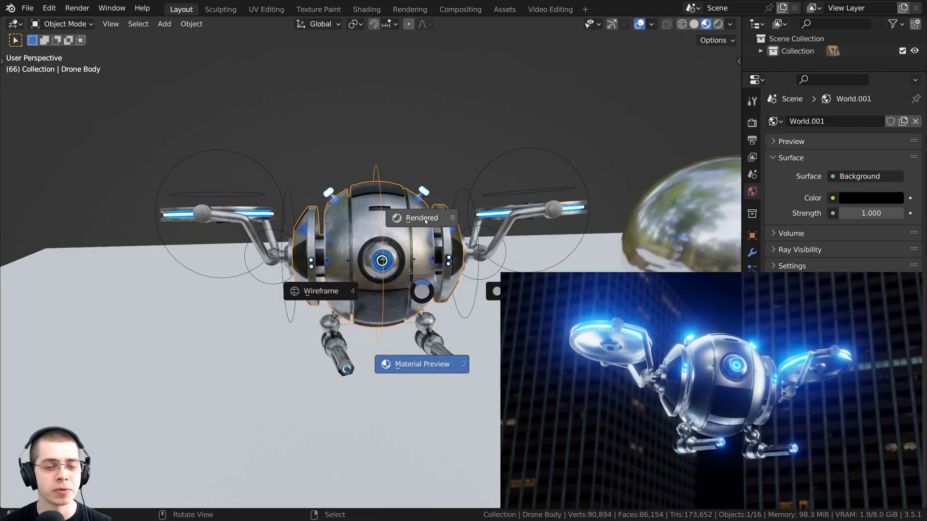
pyautogui.click(419, 213)
# - Add a point light, placed above the drone, and bring up its light settings
pyautogui.hotkey('shift', 'a')
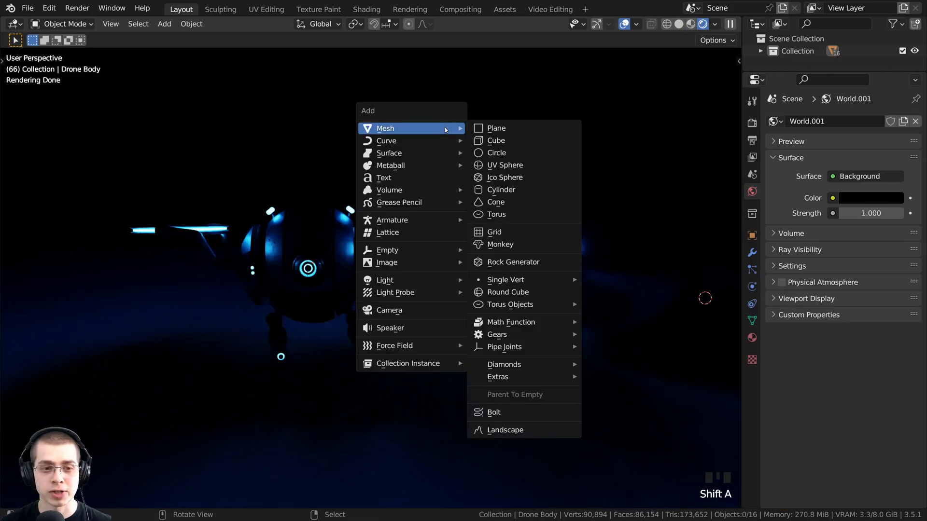
pyautogui.moveTo(396, 281)
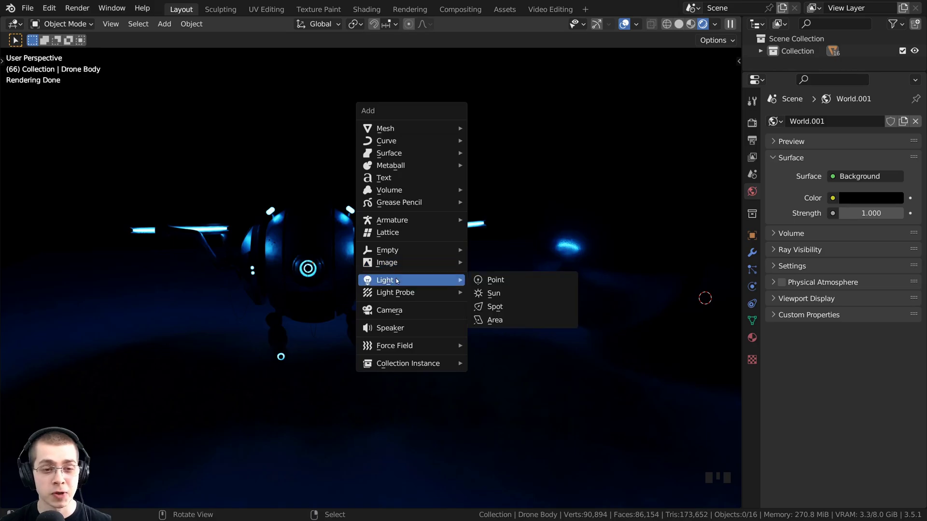
pyautogui.click(497, 281)
pyautogui.scroll(-5, 478, 338)
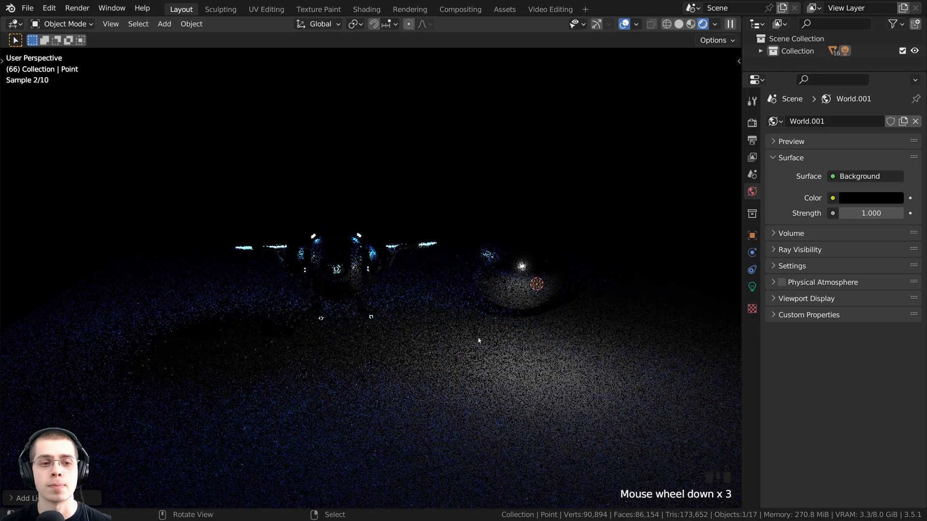
pyautogui.scroll(2, 525, 331)
pyautogui.press('g')
pyautogui.click(741, 283)
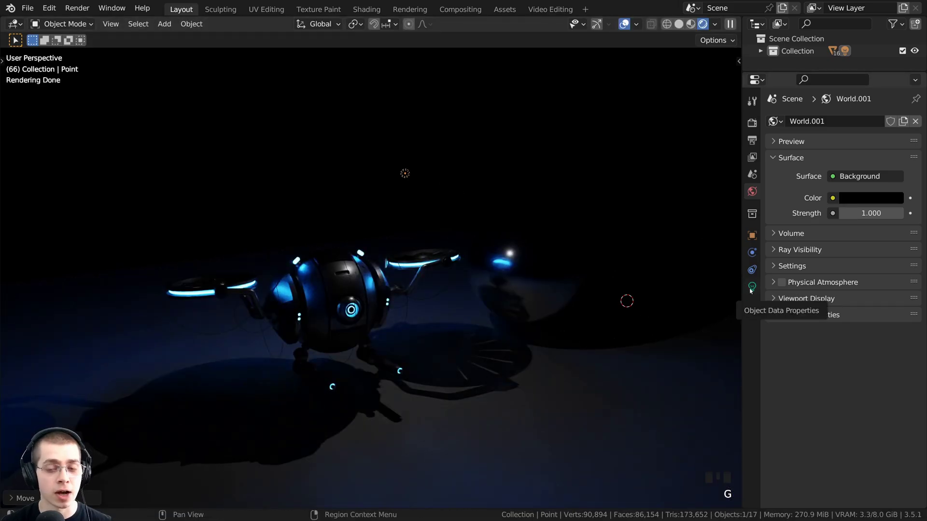
pyautogui.click(751, 287)
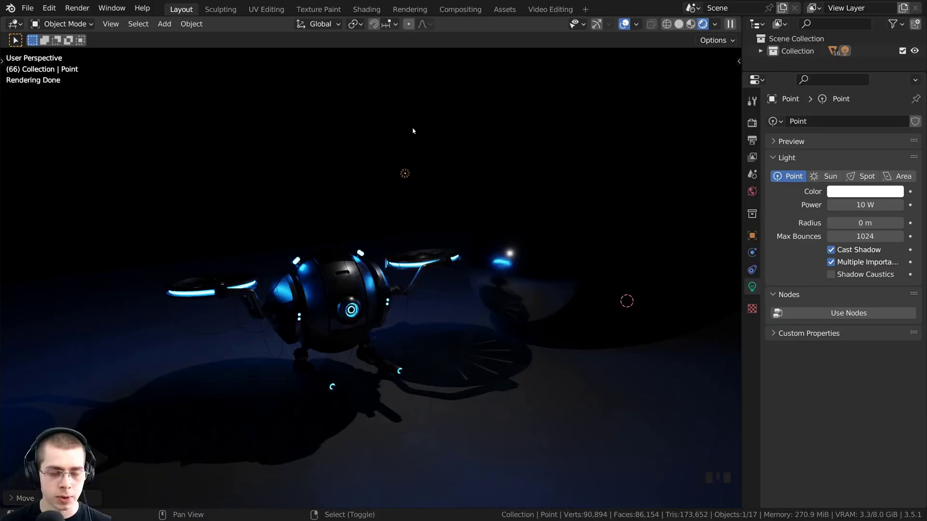
pyautogui.hotkey('shift', 'a')
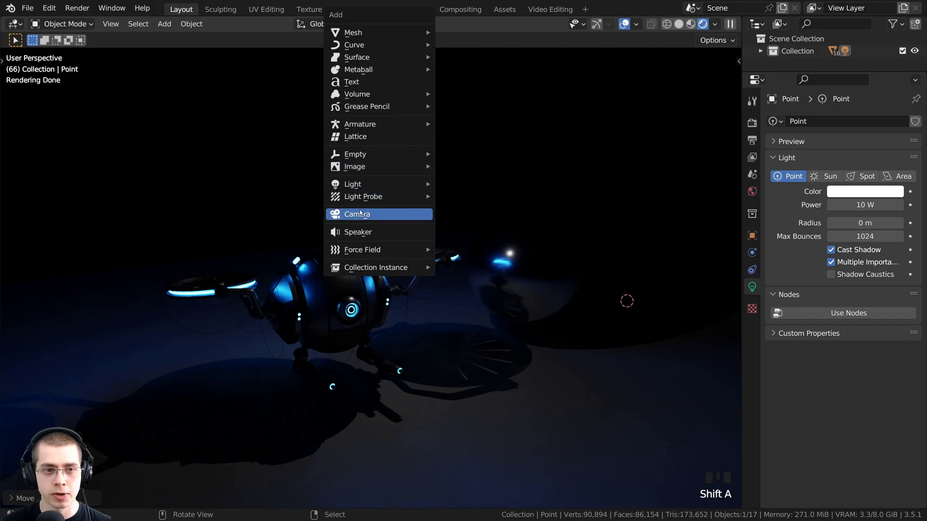
pyautogui.moveTo(362, 185)
pyautogui.click(477, 211)
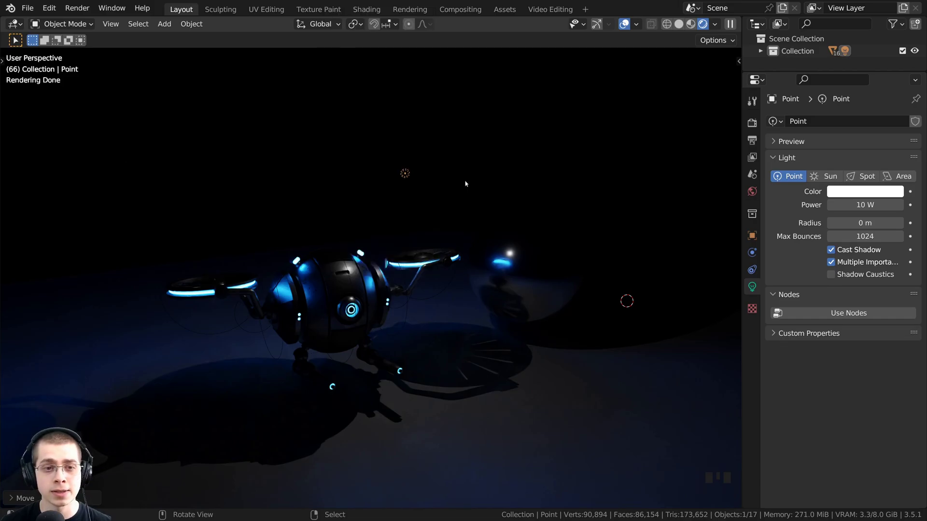
# - Move the light towards the sphere, and try the Sun, Spot and Area types before returning it to Point
pyautogui.press('g')
pyautogui.click(820, 178)
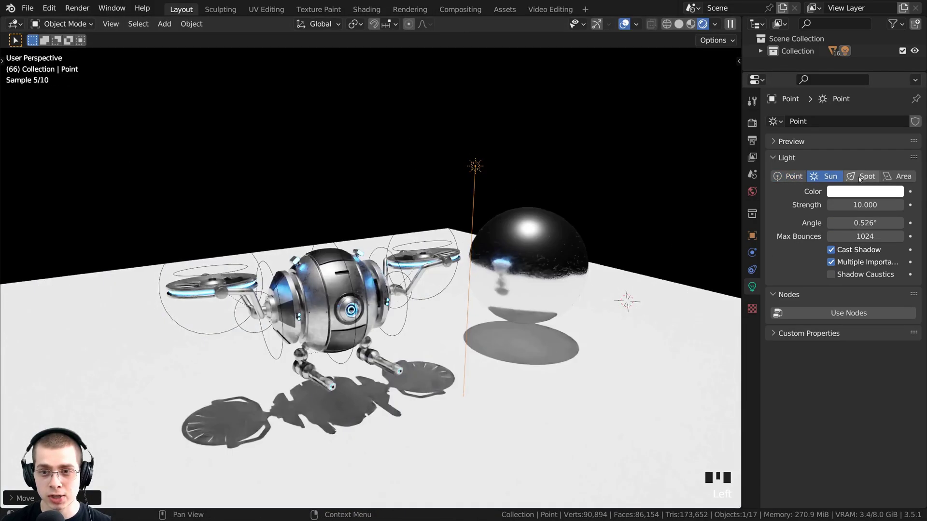
pyautogui.click(863, 176)
pyautogui.click(898, 176)
pyautogui.click(792, 177)
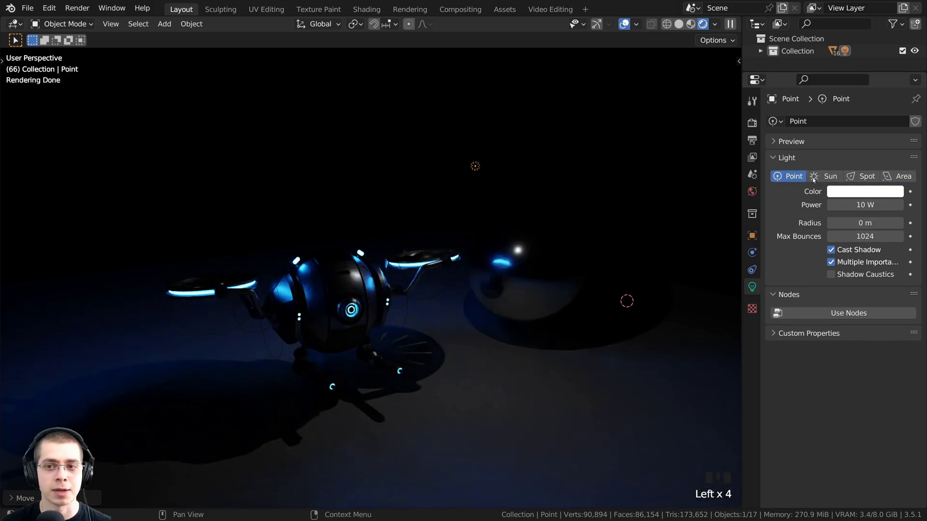
# - Reposition the point light near the sphere and set its color to light blue
pyautogui.press('g')
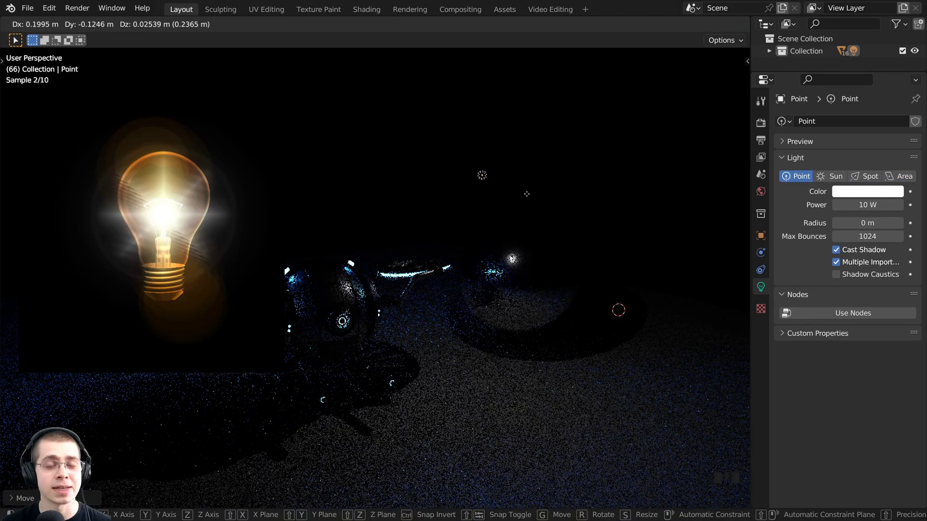
pyautogui.click(530, 225)
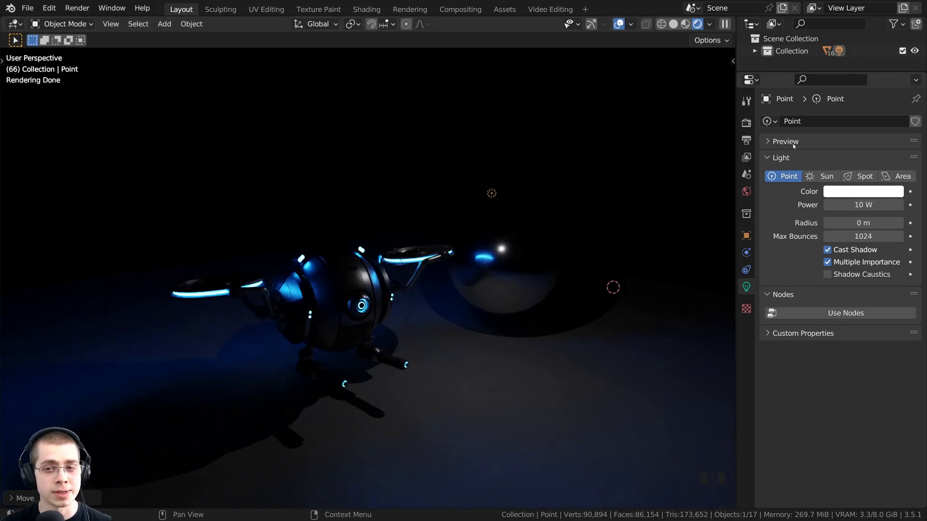
pyautogui.click(818, 267)
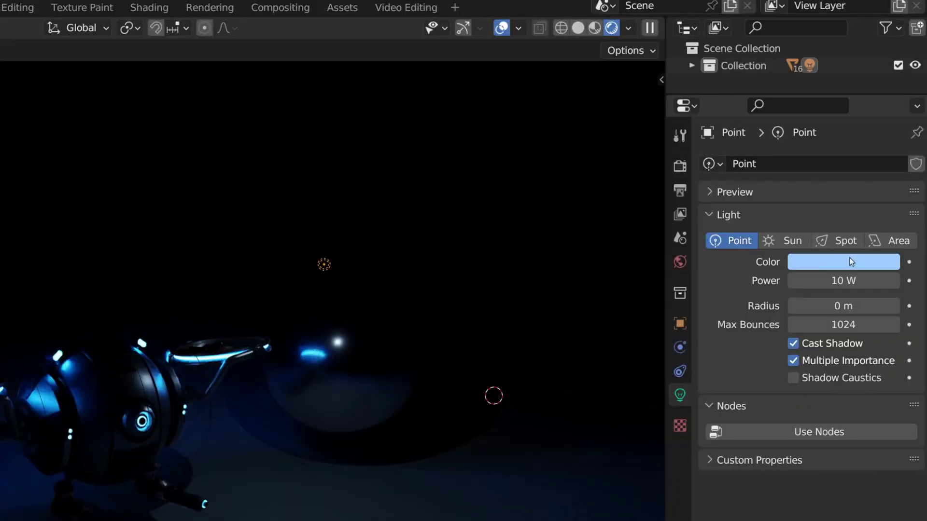
pyautogui.click(818, 262)
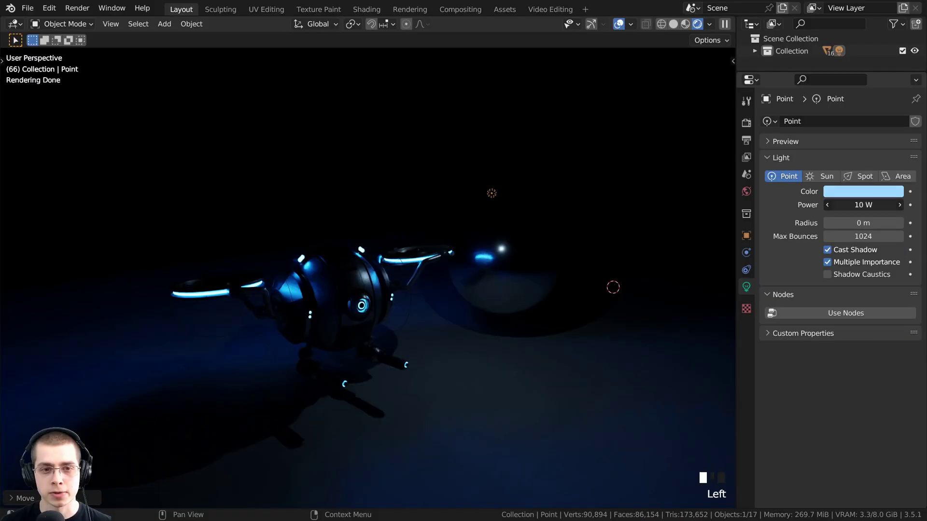
# - Set the point light's power to 424.4 W and move the light higher between the drone and the sphere
pyautogui.moveTo(843, 280); pyautogui.dragTo(907, 281)
pyautogui.moveTo(864, 205); pyautogui.dragTo(898, 205)
pyautogui.moveTo(521, 289); pyautogui.dragTo(483, 290, button='middle')
pyautogui.press('g')
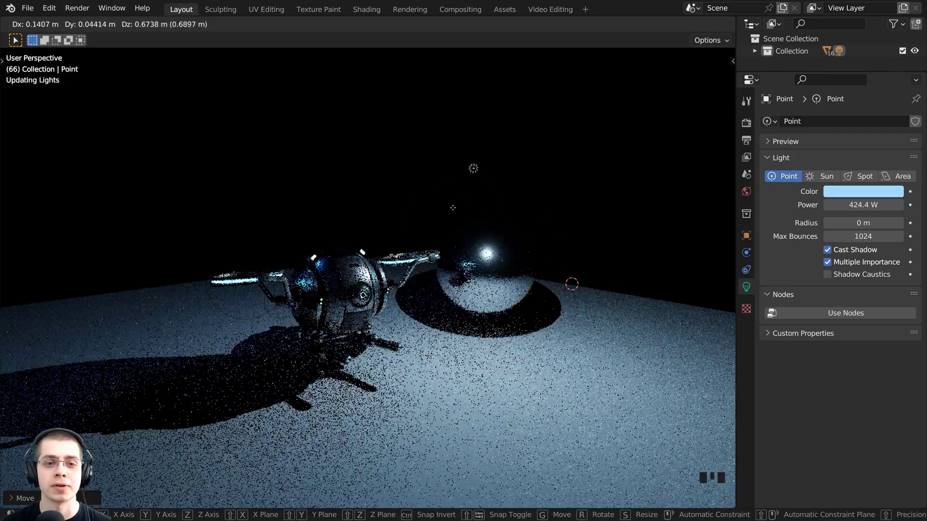
pyautogui.click(413, 221)
pyautogui.scroll(3, 448, 216)
pyautogui.moveTo(698, 249); pyautogui.dragTo(669, 253, button='middle')
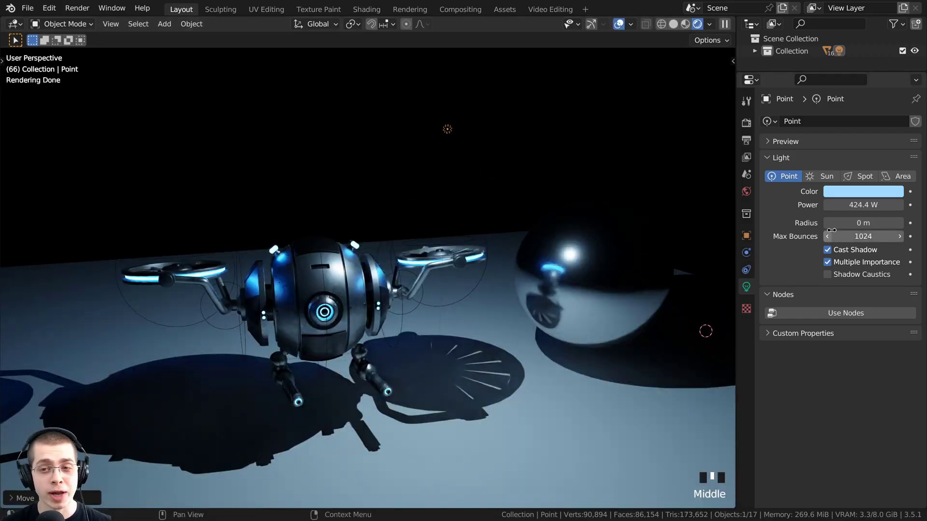
# - Set the point light's radius to 1.54 m and inspect the shadows beneath the drone
pyautogui.moveTo(831, 223); pyautogui.dragTo(902, 223)
pyautogui.scroll(-2, 534, 204)
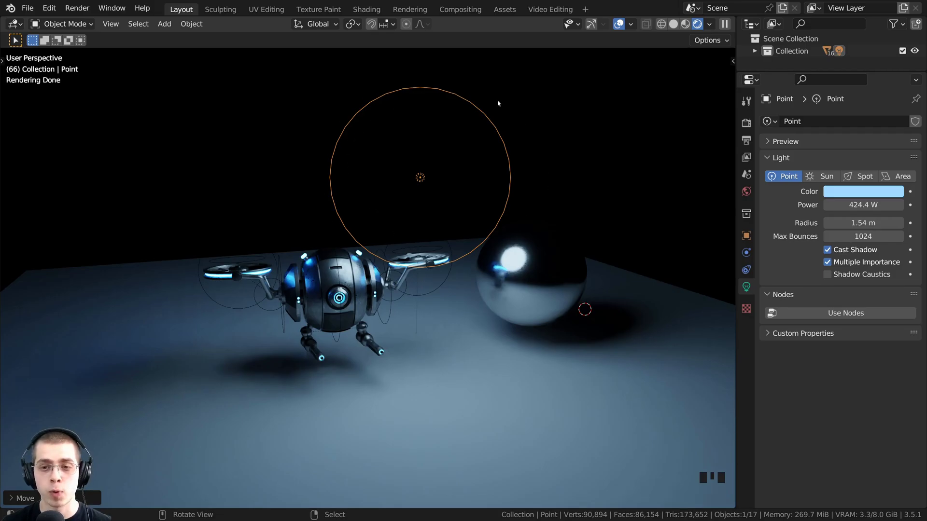
pyautogui.moveTo(511, 220); pyautogui.dragTo(465, 366, button='middle')
pyautogui.scroll(3, 530, 202)
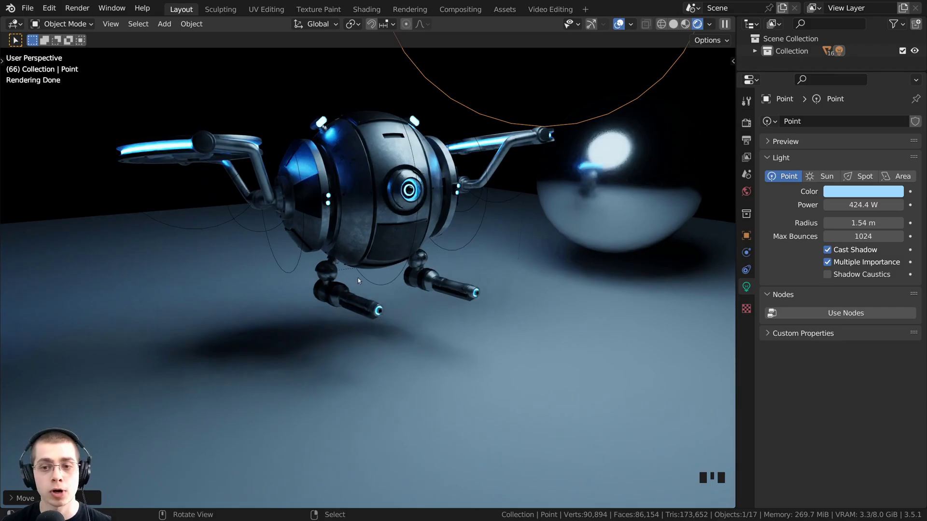
# - Set the point light's radius to 0 m and inspect the shadows beneath the drone
pyautogui.scroll(-2, 446, 226)
pyautogui.moveTo(851, 223); pyautogui.dragTo(767, 223)
pyautogui.keyDown('shift'); pyautogui.moveTo(432, 318); pyautogui.dragTo(452, 306, button='middle'); pyautogui.keyUp('shift')
pyautogui.scroll(4, 428, 367)
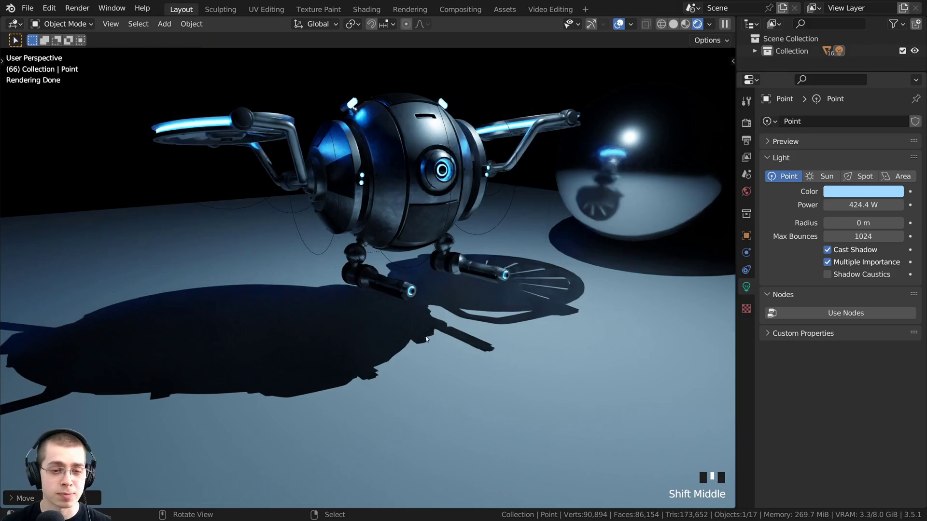
# - Set the point light's radius to 0.92 m and toggle its shadow casting off and on to compare the result
pyautogui.scroll(1, 409, 381)
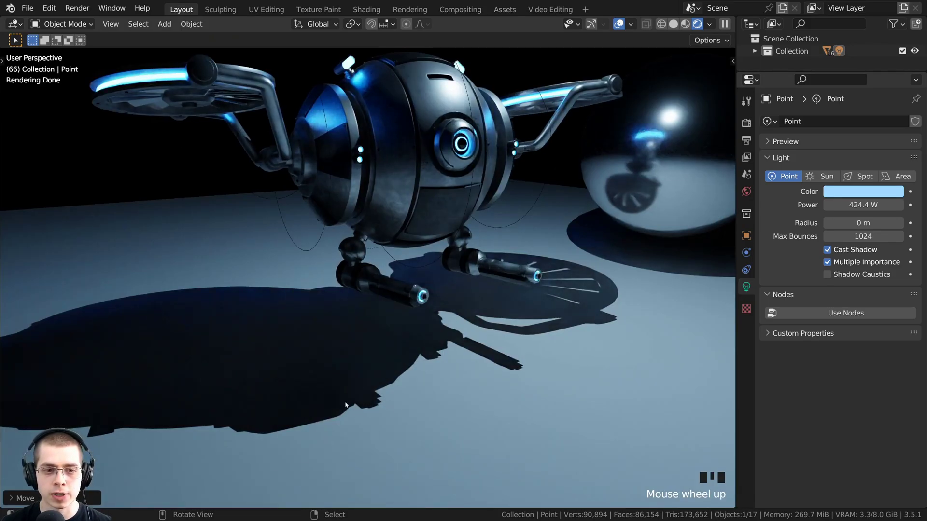
pyautogui.moveTo(863, 223); pyautogui.dragTo(835, 223)
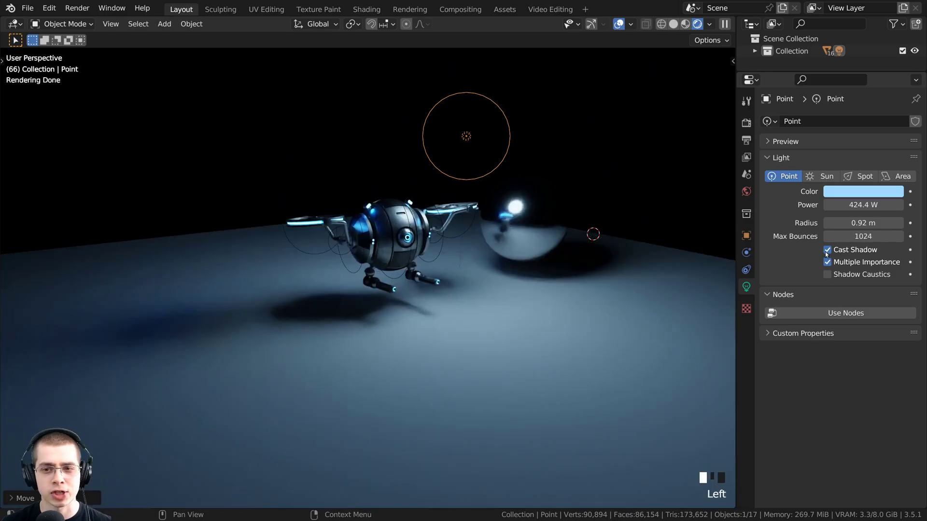
pyautogui.click(825, 251)
pyautogui.click(827, 250)
pyautogui.scroll(2, 346, 382)
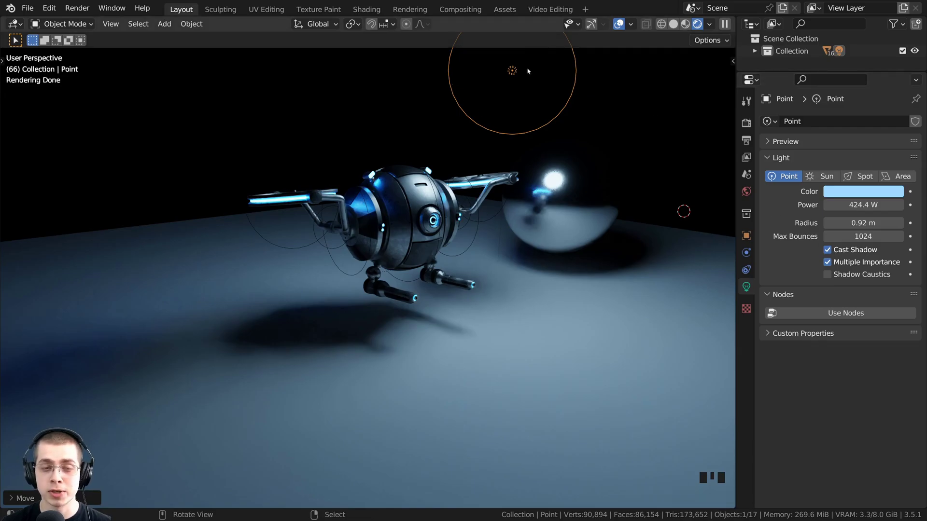
pyautogui.click(827, 250)
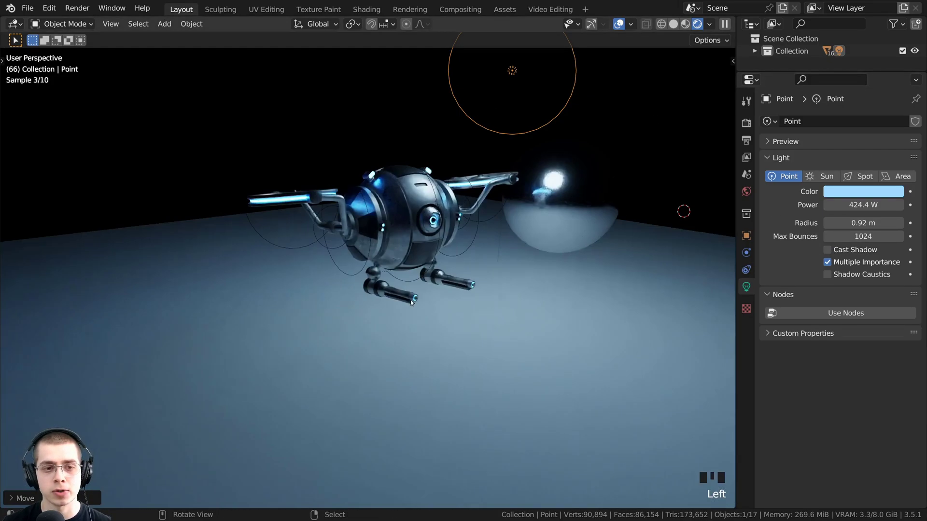
pyautogui.click(831, 250)
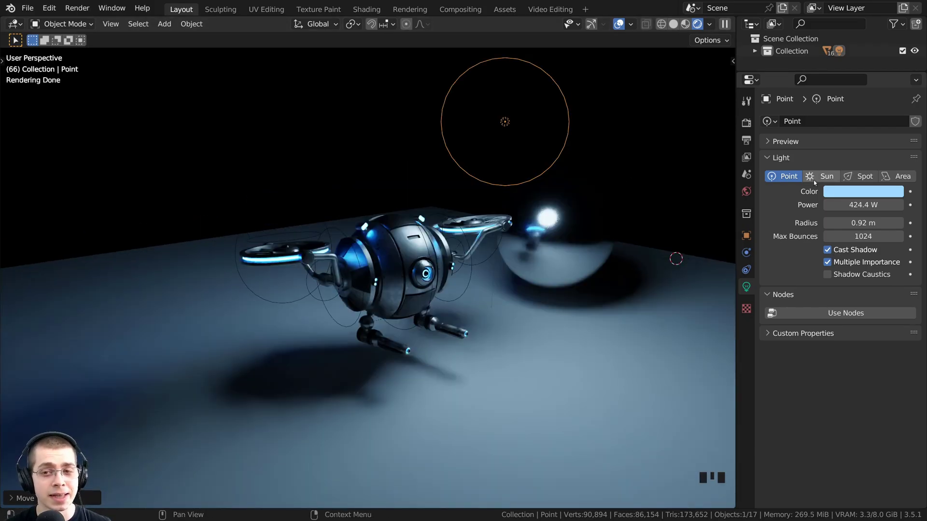
# - Change the selected point light to a Sun light and set its strength to 5
pyautogui.click(820, 176)
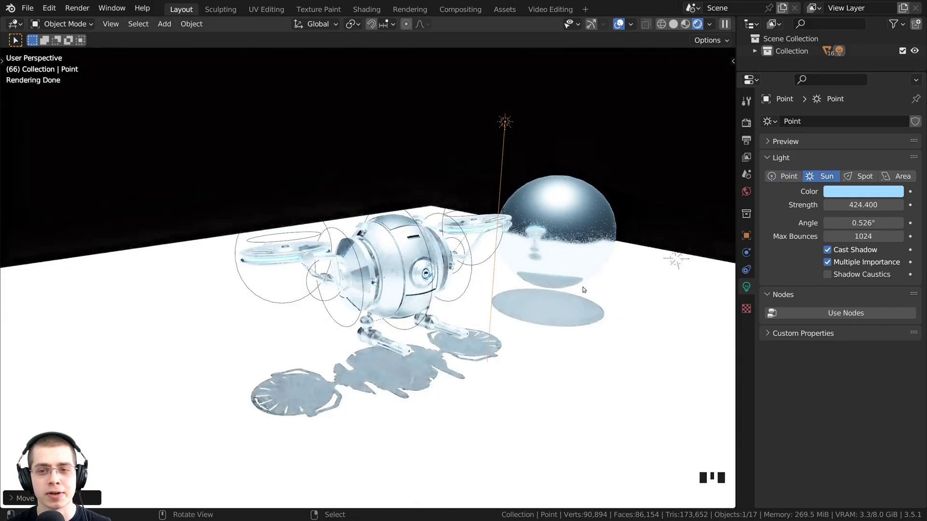
pyautogui.click(860, 206)
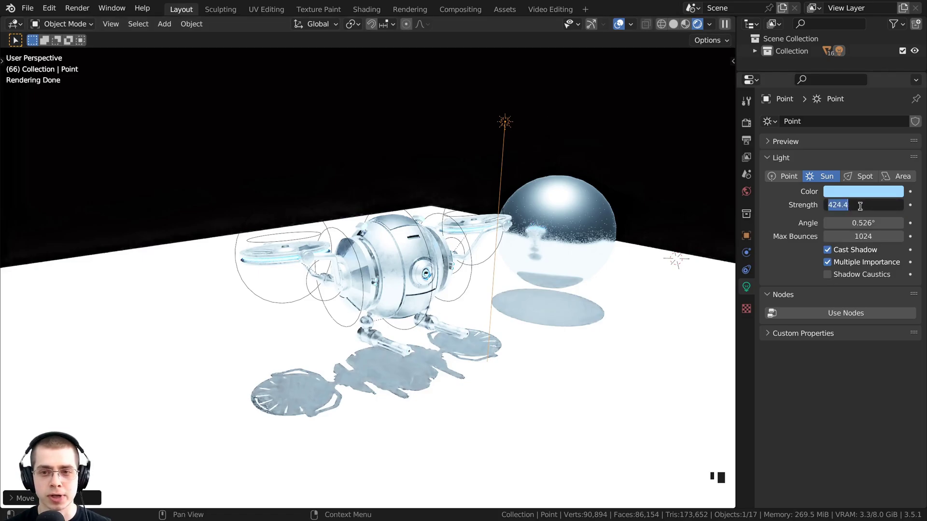
pyautogui.press('Return')
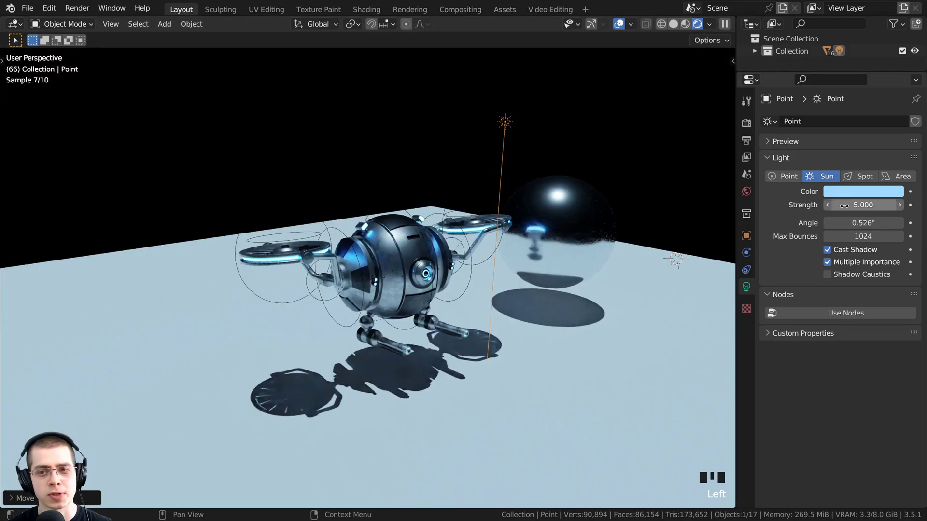
pyautogui.scroll(-2, 578, 241)
pyautogui.moveTo(579, 241); pyautogui.dragTo(593, 246, button='middle')
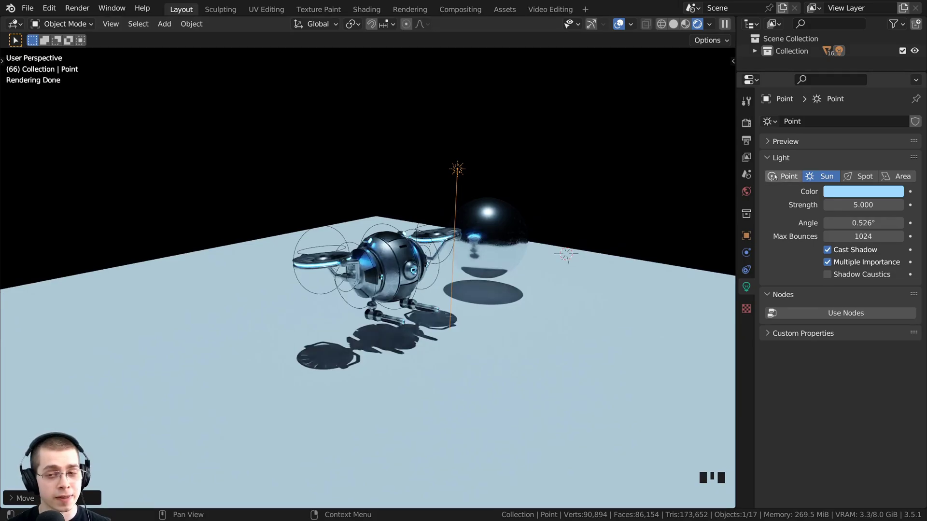
# - Set the sun light's color to pink with hue 0.934 and saturation 0.712
pyautogui.click(842, 193)
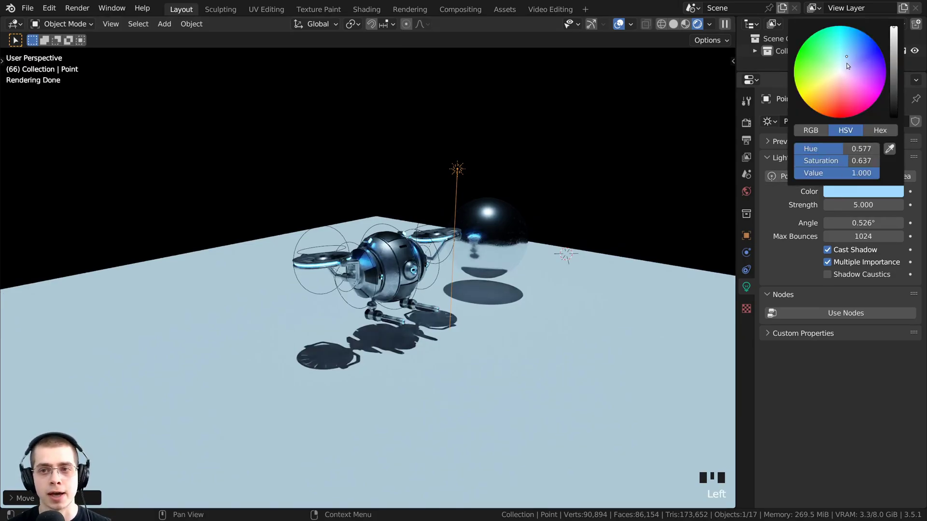
pyautogui.moveTo(849, 65); pyautogui.dragTo(846, 92)
pyautogui.moveTo(863, 205); pyautogui.dragTo(844, 205)
pyautogui.rightClick(863, 204)
pyautogui.moveTo(595, 256); pyautogui.dragTo(610, 259, button='middle')
# - Set the sun light's color to a warm near-white with hue 0.089 and saturation 0.112
pyautogui.click(833, 193)
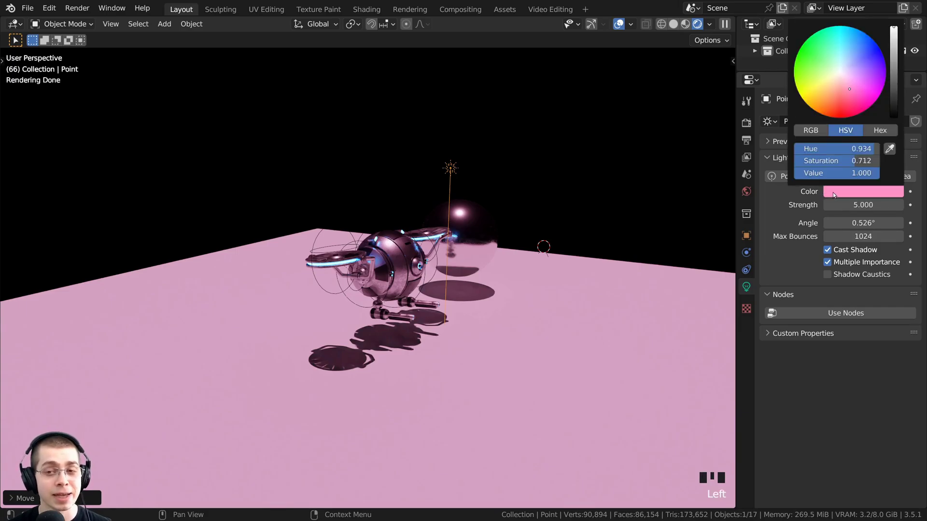
pyautogui.moveTo(848, 86); pyautogui.dragTo(838, 74)
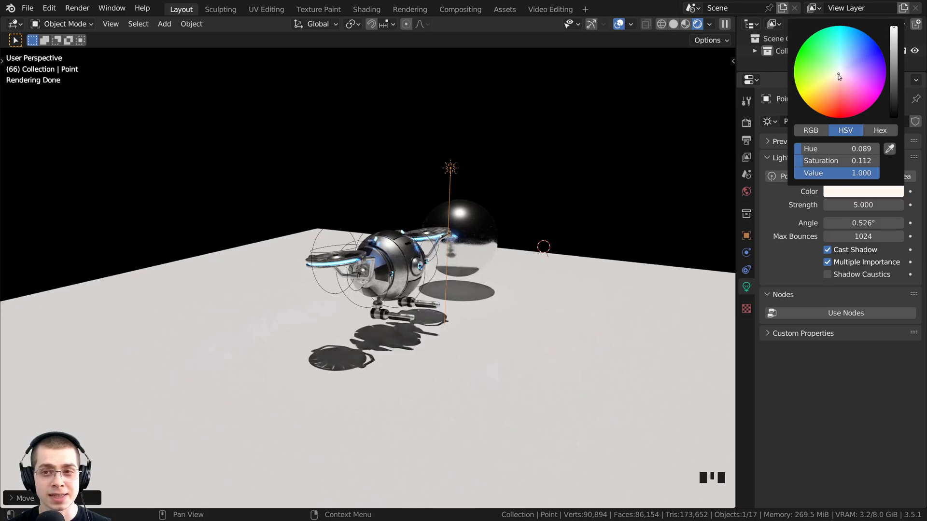
# - Try moving the sun light around the scene to check whether its position affects the lighting, cancelling each move
pyautogui.moveTo(550, 242); pyautogui.dragTo(543, 203, button='middle')
pyautogui.press('g')
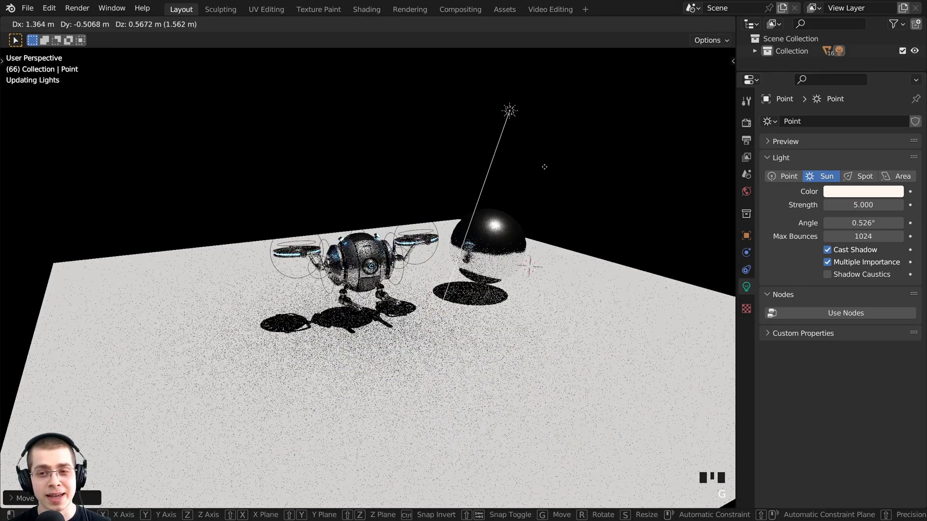
pyautogui.rightClick(511, 166)
pyautogui.moveTo(484, 189); pyautogui.dragTo(465, 190, button='middle')
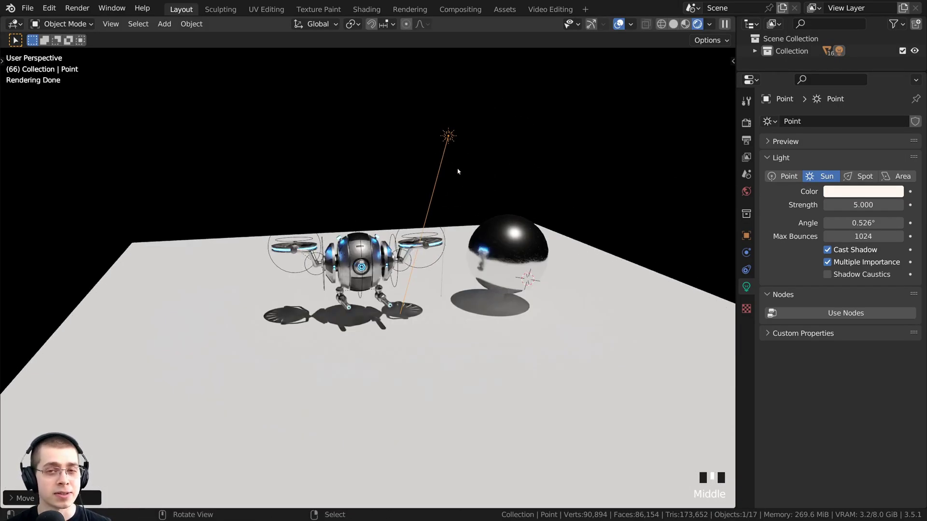
pyautogui.press('g')
pyautogui.rightClick(593, 133)
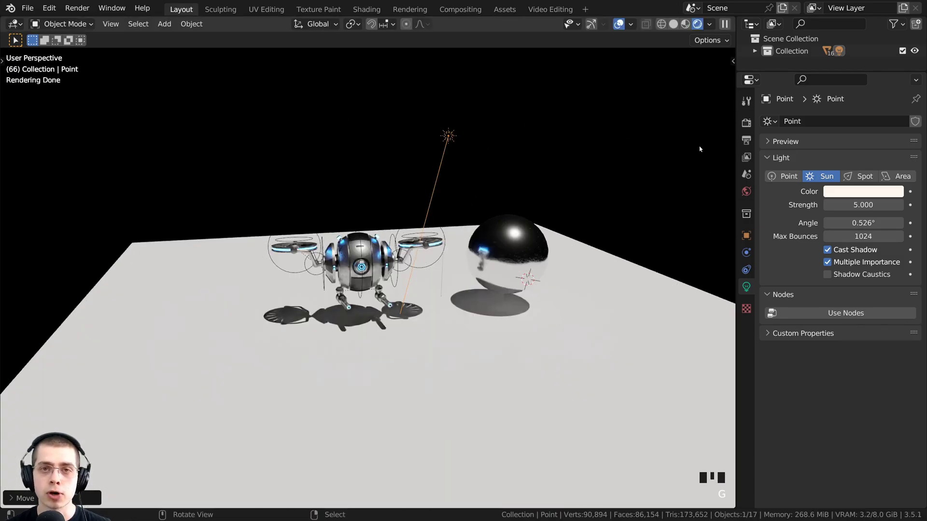
# - Rotate the sun light to a new direction and move it higher above the drone
pyautogui.moveTo(369, 205); pyautogui.dragTo(413, 164, button='middle')
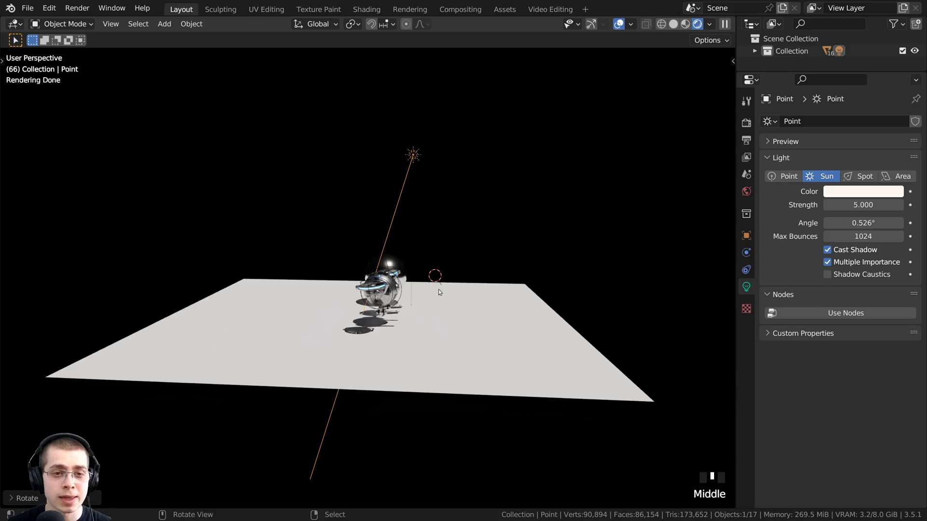
pyautogui.press('r')
pyautogui.click(523, 277)
pyautogui.press('g')
pyautogui.click(424, 87)
pyautogui.scroll(-3, 462, 163)
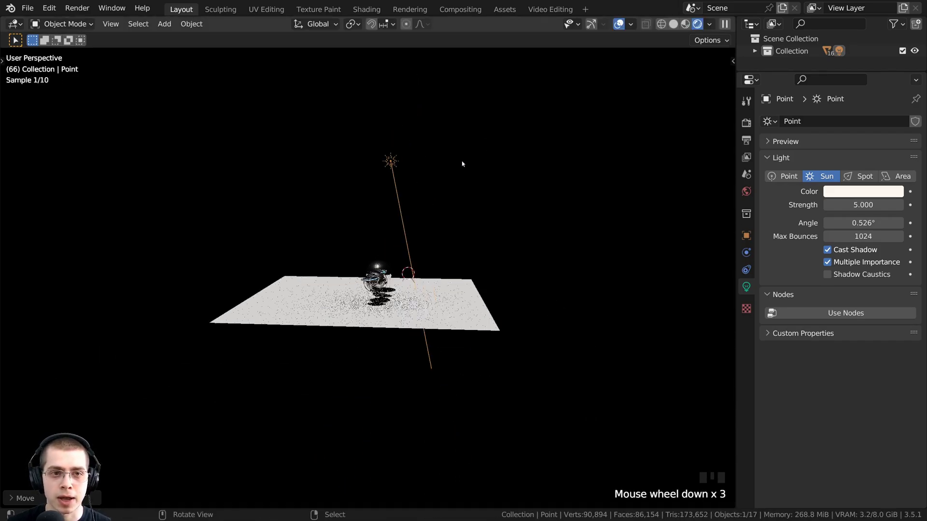
# - Rotate the sun light through several angles to change the shadow direction, shifting it lower and to the side between rotations
pyautogui.scroll(3, 492, 107)
pyautogui.press('r')
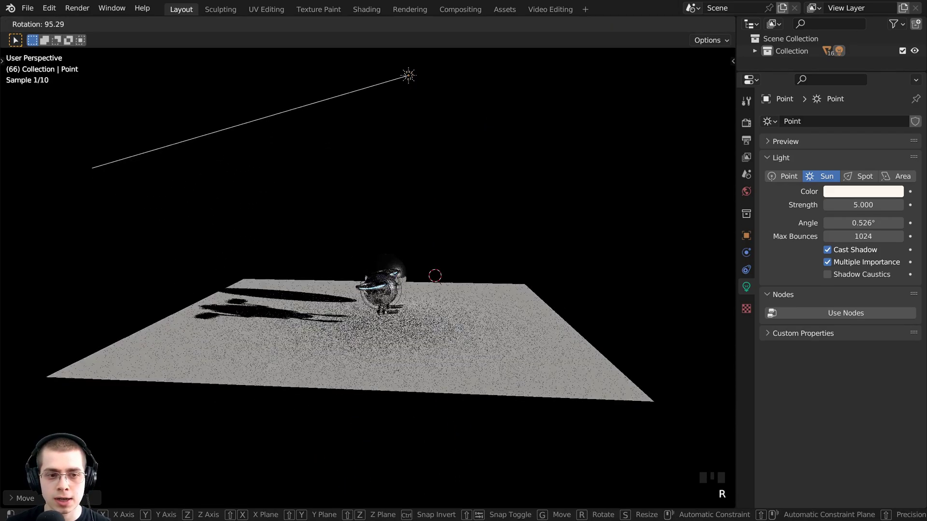
pyautogui.click(435, 212)
pyautogui.press('g')
pyautogui.click(500, 298)
pyautogui.press('r')
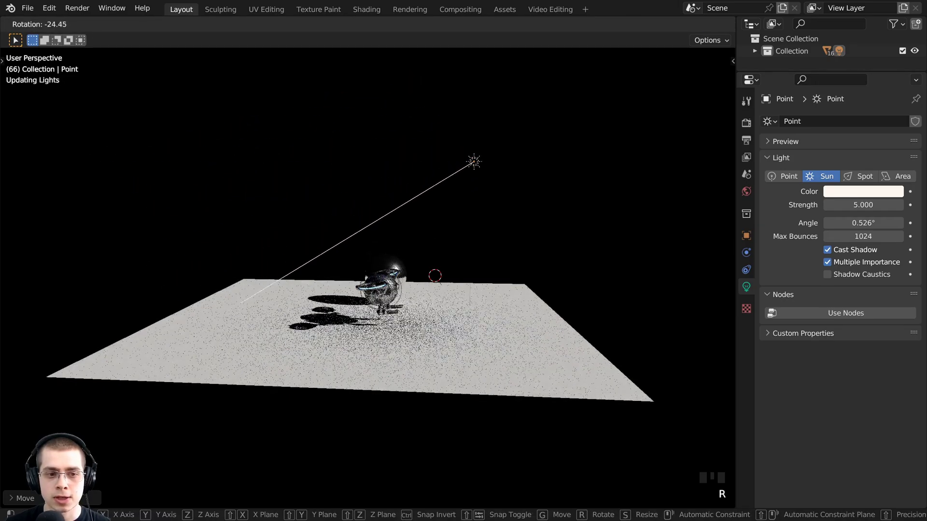
pyautogui.click(553, 275)
pyautogui.press('g')
pyautogui.click(557, 274)
pyautogui.press('r')
pyautogui.click(538, 298)
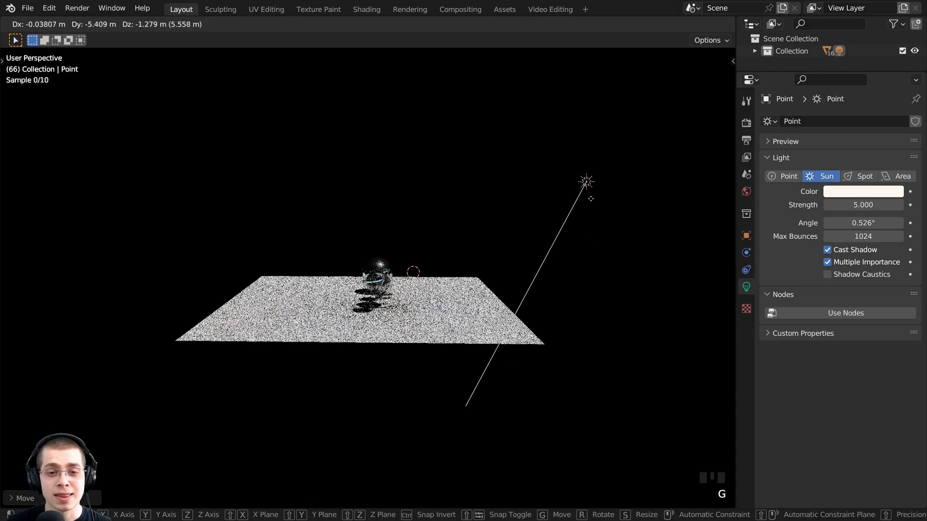
# - Move the sun light out beyond the edge of the ground plane and view the scene's lighting
pyautogui.click(563, 338)
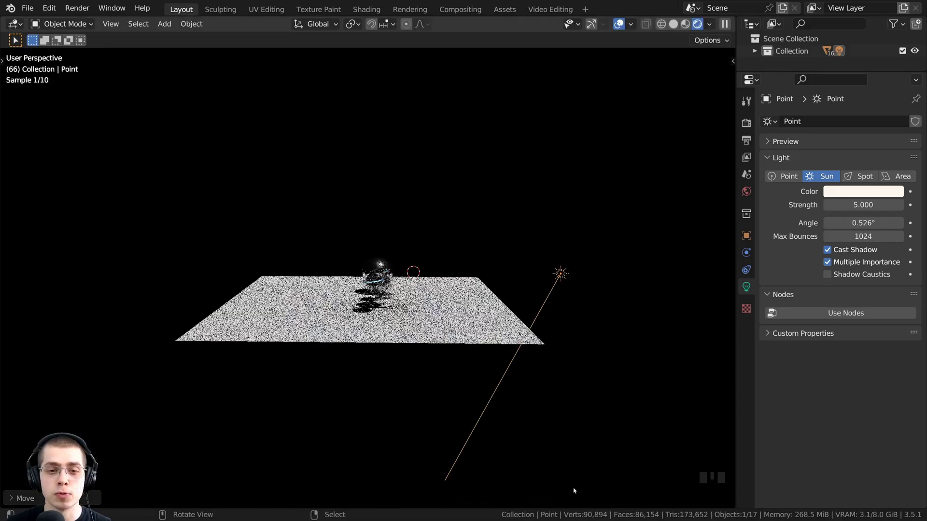
pyautogui.scroll(-2, 542, 404)
pyautogui.moveTo(542, 404); pyautogui.dragTo(664, 218, button='middle')
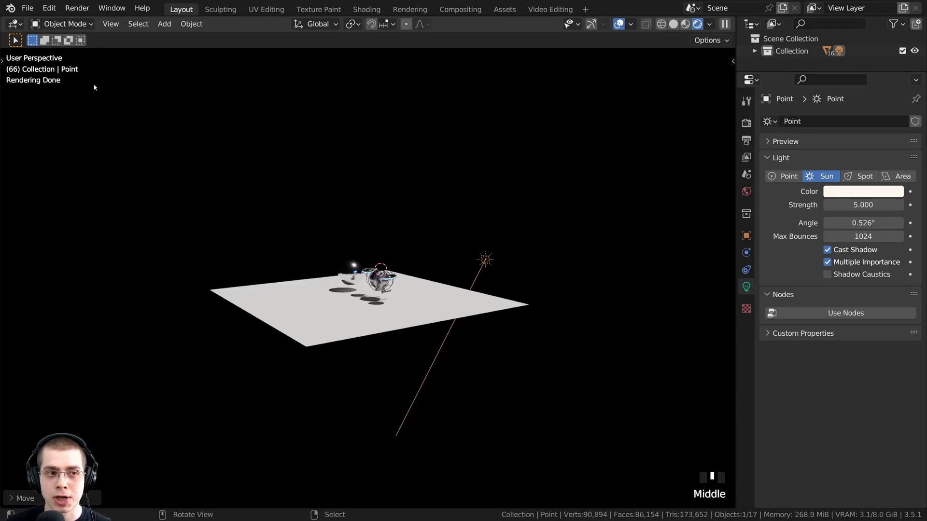
pyautogui.scroll(2, 553, 167)
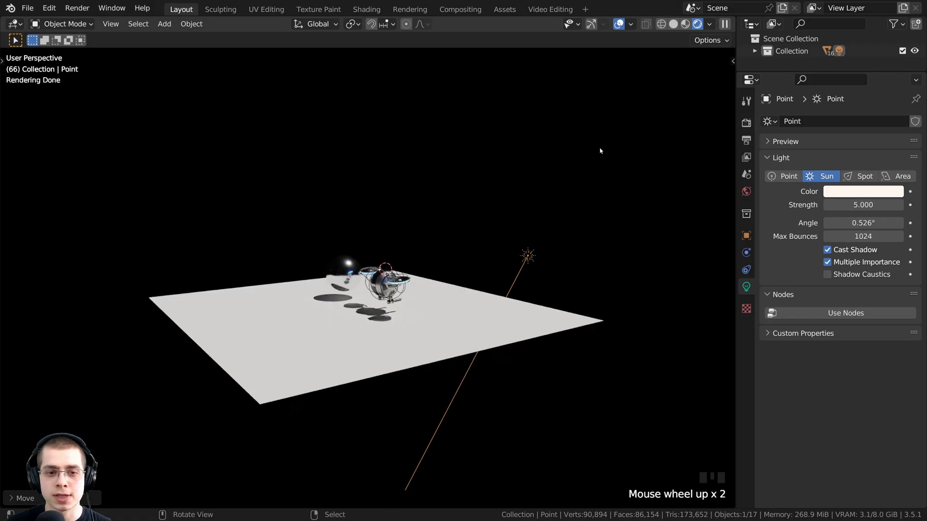
# - Move the sun light below the ground plane and check the lighting from several angles
pyautogui.moveTo(553, 167); pyautogui.dragTo(367, 159, button='middle')
pyautogui.press('g')
pyautogui.click(487, 344)
pyautogui.moveTo(406, 331); pyautogui.dragTo(438, 322, button='middle')
pyautogui.press('g')
pyautogui.click(429, 301)
pyautogui.moveTo(357, 343); pyautogui.dragTo(342, 237, button='middle')
pyautogui.moveTo(340, 282); pyautogui.dragTo(363, 265, button='middle')
# - Raise the sun light back above the ground plane and place it over the drone
pyautogui.press('g')
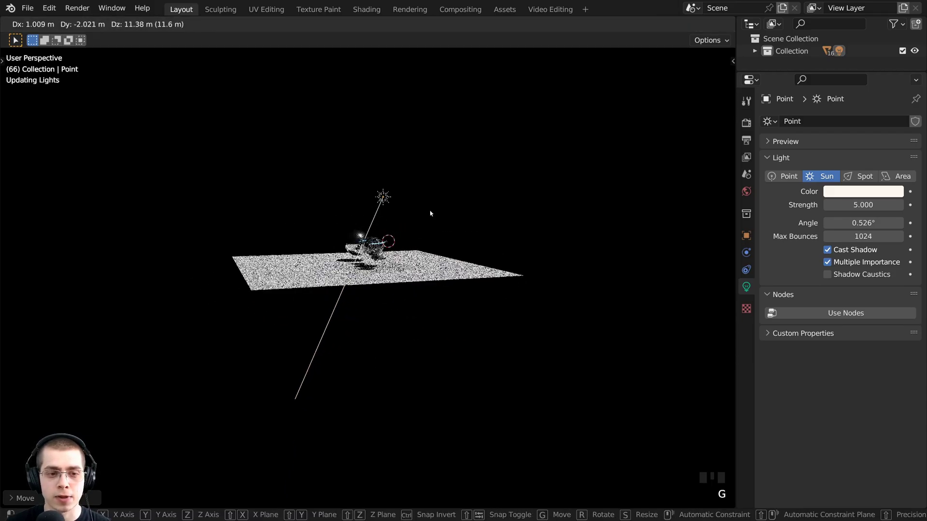
pyautogui.click(427, 265)
pyautogui.press('g')
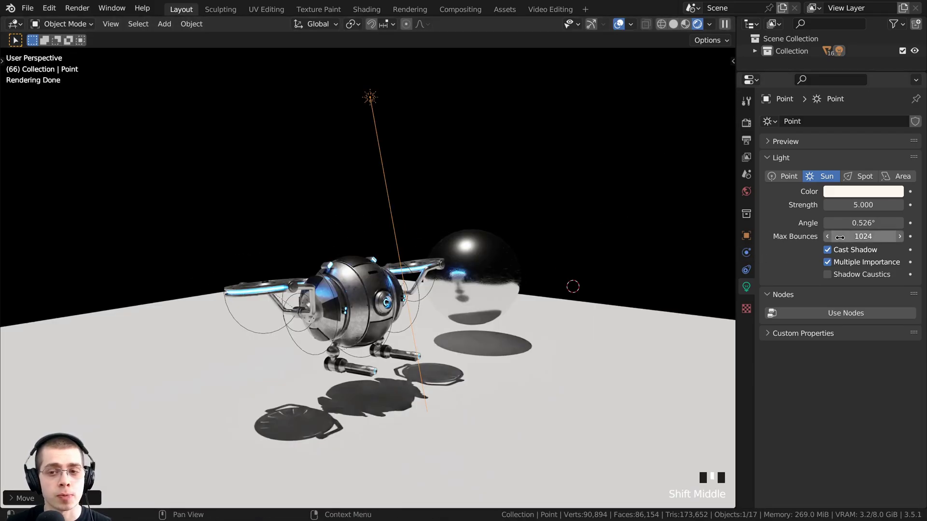
# - Set the sun light's angle to 0° and inspect the shadow edges beneath the drone
pyautogui.moveTo(863, 223); pyautogui.dragTo(835, 222)
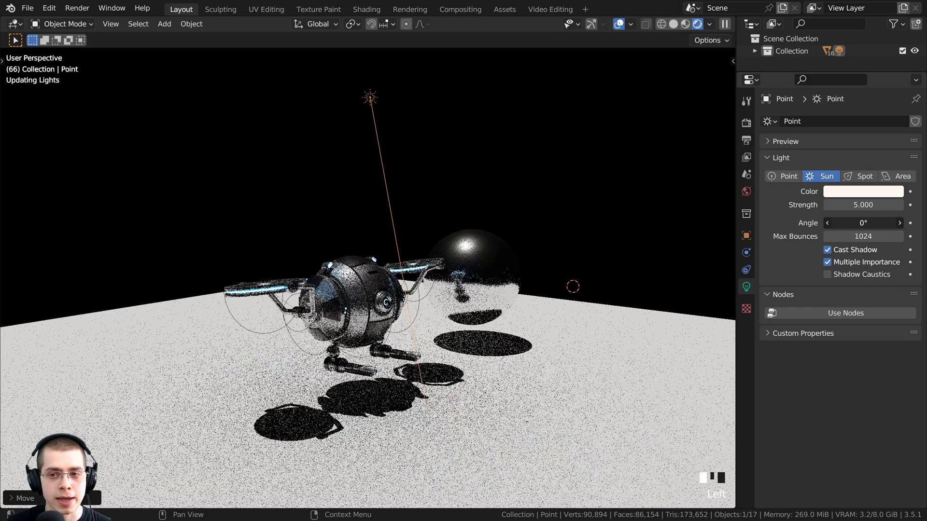
pyautogui.scroll(4, 529, 382)
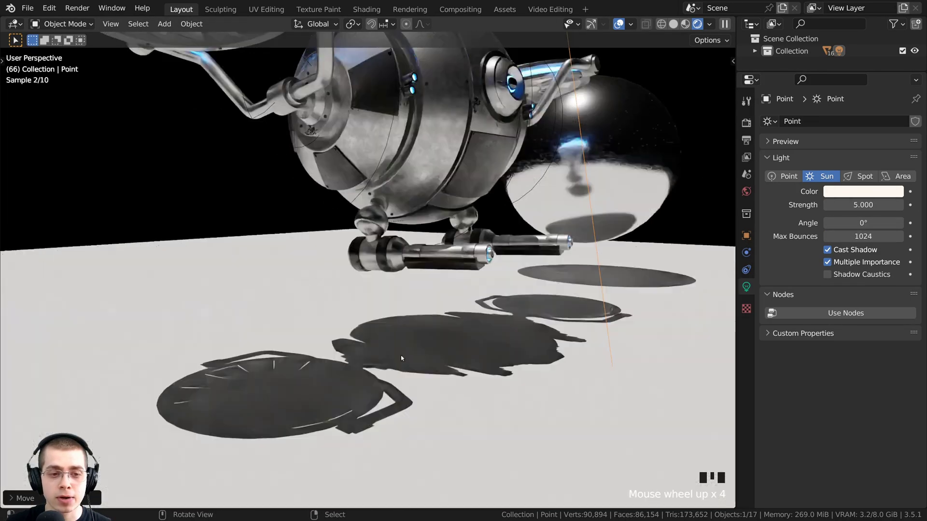
pyautogui.keyDown('shift'); pyautogui.moveTo(387, 369); pyautogui.dragTo(381, 458, button='middle'); pyautogui.keyUp('shift')
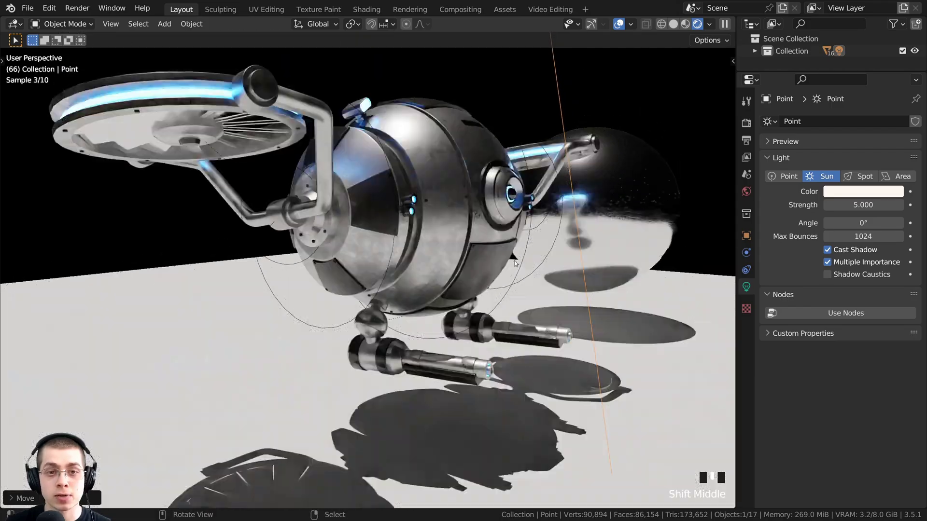
pyautogui.scroll(-5, 518, 263)
pyautogui.keyDown('shift'); pyautogui.moveTo(500, 256); pyautogui.dragTo(488, 276, button='middle'); pyautogui.keyUp('shift')
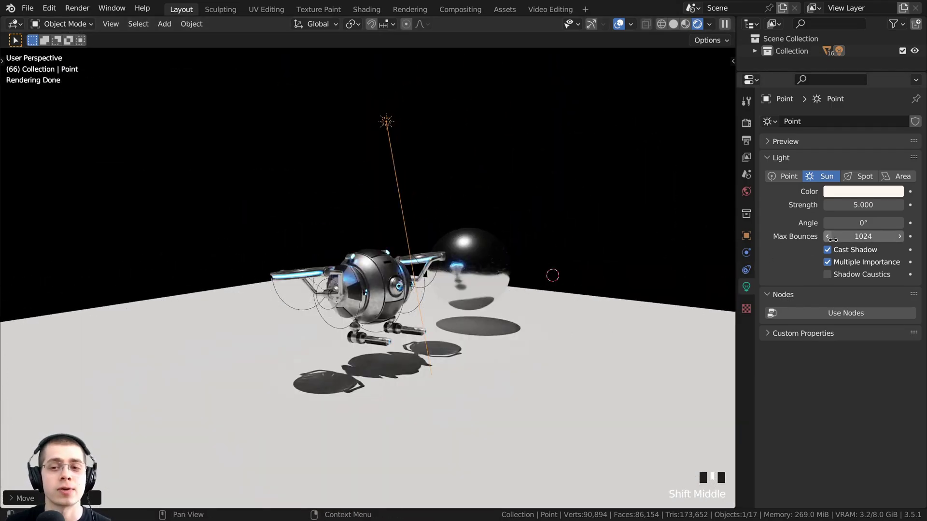
# - Try a sun angle of 45.5° for very soft shadows, and reduce the angle to 3.04°
pyautogui.moveTo(863, 223); pyautogui.dragTo(884, 222)
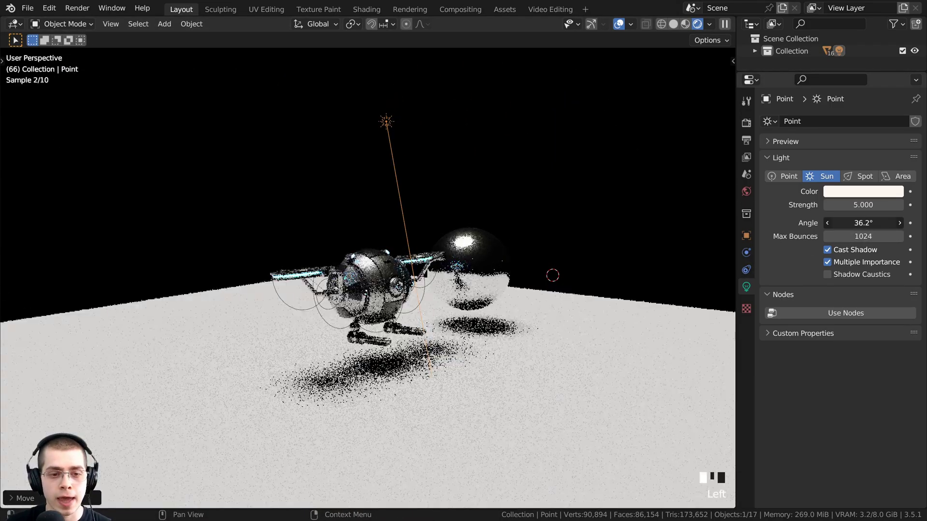
pyautogui.scroll(3, 349, 336)
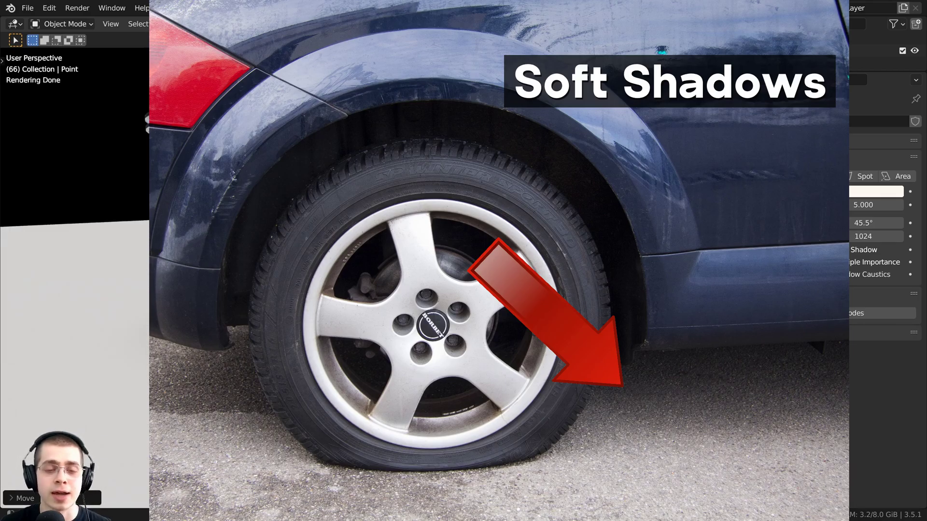
pyautogui.moveTo(349, 278); pyautogui.dragTo(349, 311, button='middle')
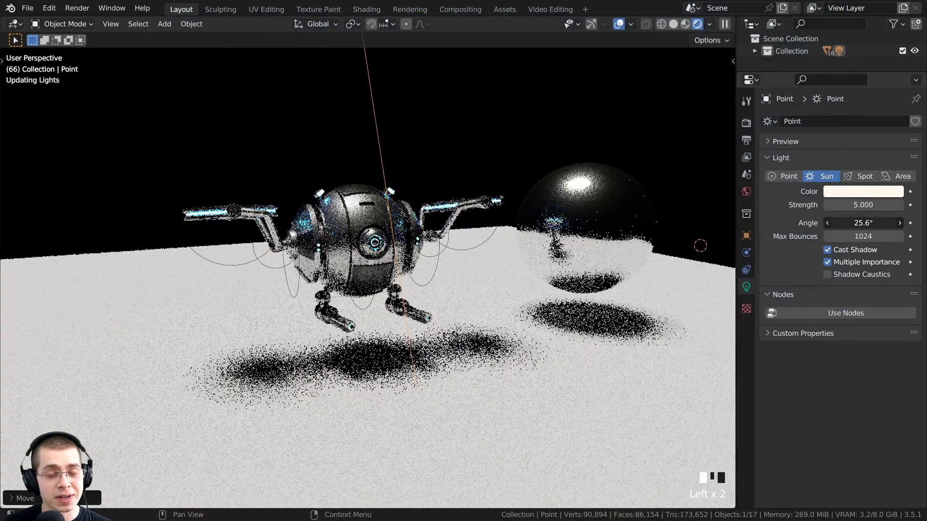
pyautogui.scroll(-2, 338, 265)
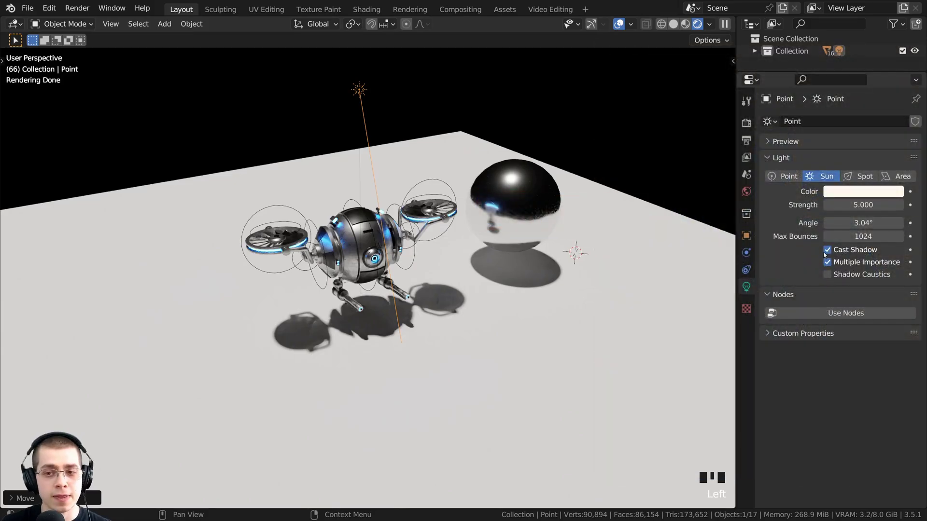
# - Toggle the sun light's shadow casting off and on twice to compare the scene, leaving it enabled
pyautogui.click(827, 251)
pyautogui.click(826, 251)
pyautogui.click(827, 251)
pyautogui.click(827, 251)
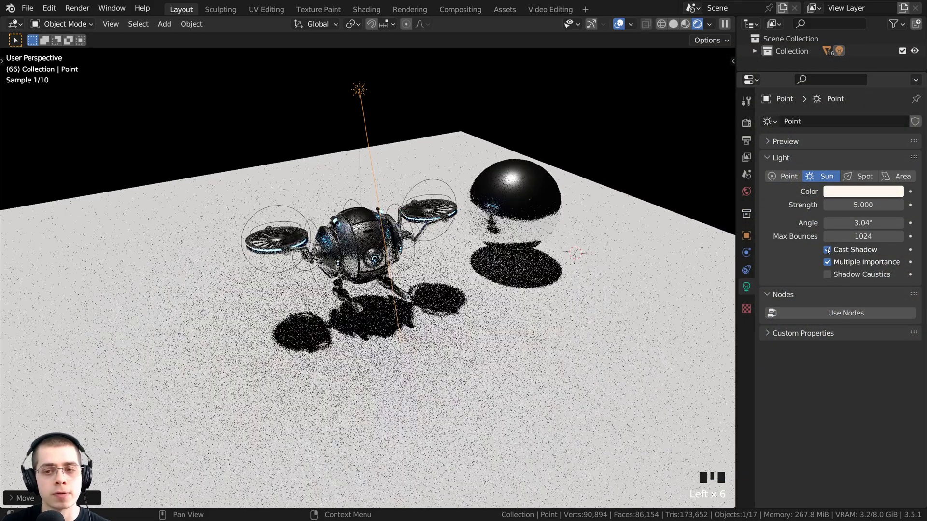
pyautogui.keyDown('shift'); pyautogui.moveTo(729, 207); pyautogui.dragTo(733, 229, button='middle'); pyautogui.keyUp('shift')
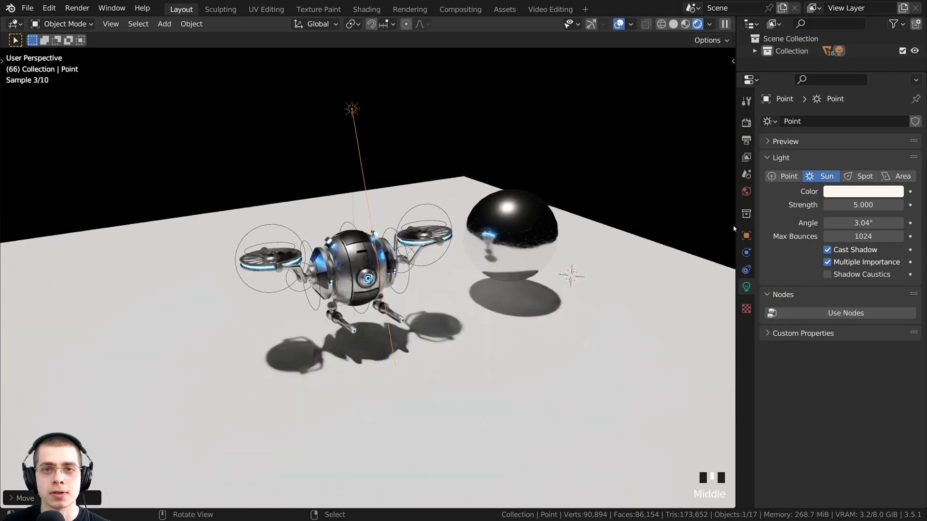
# - Change the light type to Spot and raise its power to 1259.3 W
pyautogui.click(859, 176)
pyautogui.moveTo(454, 183); pyautogui.dragTo(465, 176, button='middle')
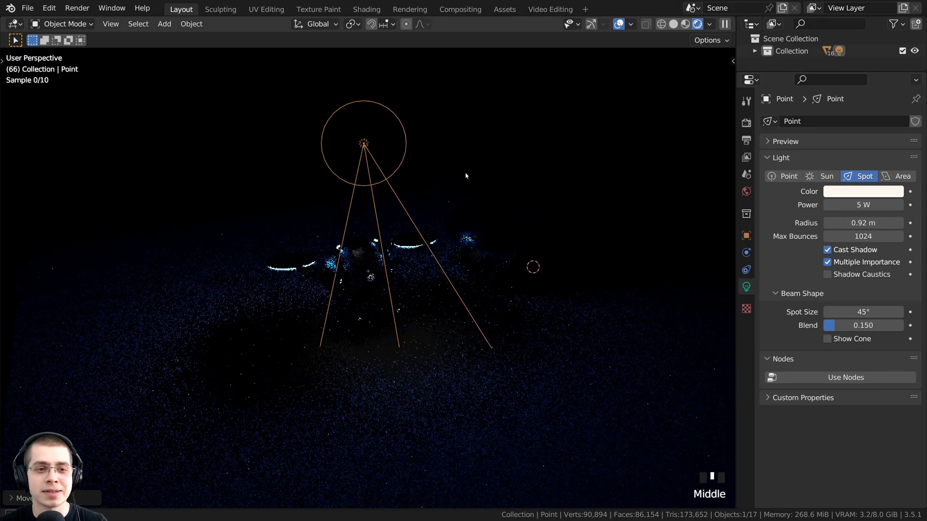
pyautogui.moveTo(863, 205); pyautogui.dragTo(821, 188)
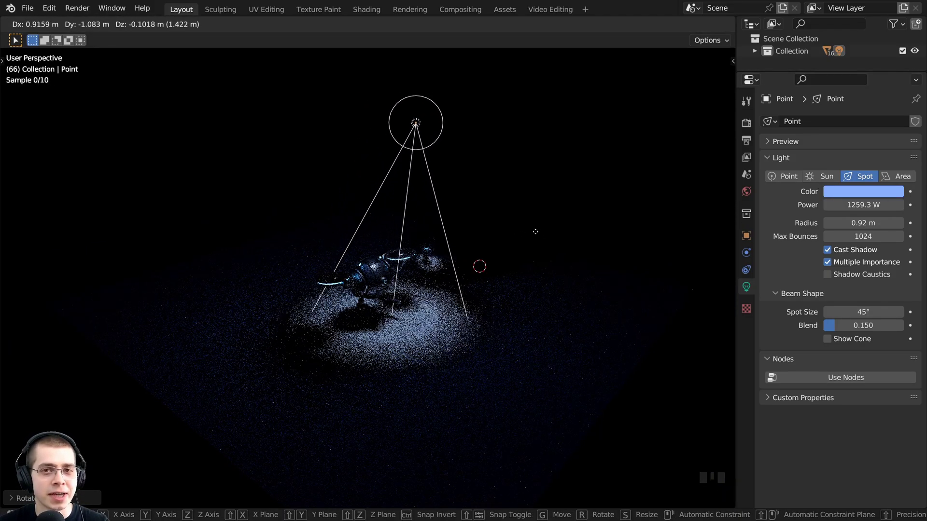
# - Move the spot light over the drone and rotate it to change where its beam lands on the ground plane
pyautogui.click(543, 234)
pyautogui.press('r')
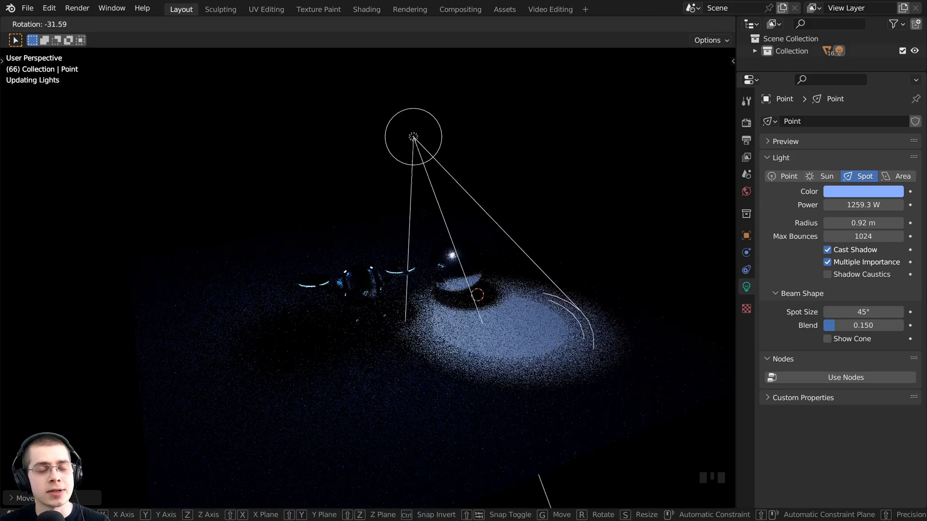
pyautogui.click(461, 186)
pyautogui.moveTo(461, 186); pyautogui.dragTo(365, 237, button='middle')
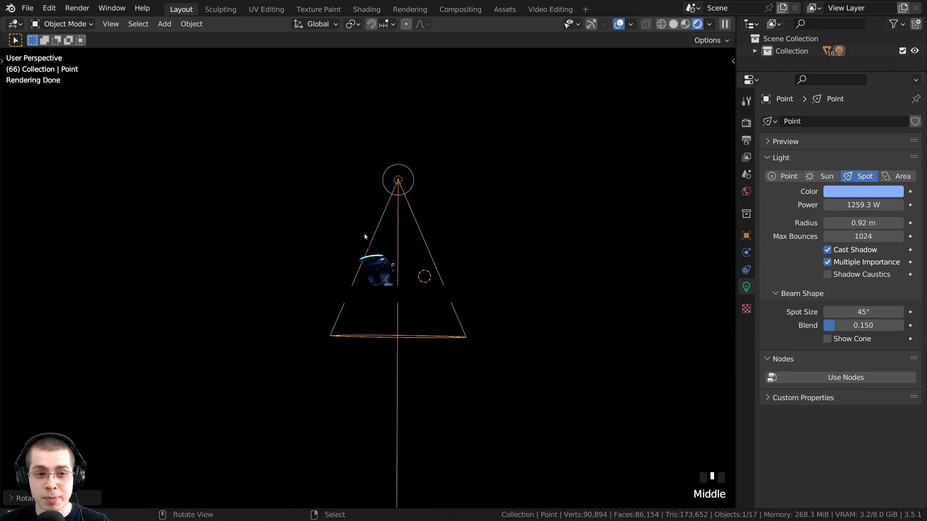
pyautogui.moveTo(349, 333); pyautogui.dragTo(372, 322, button='middle')
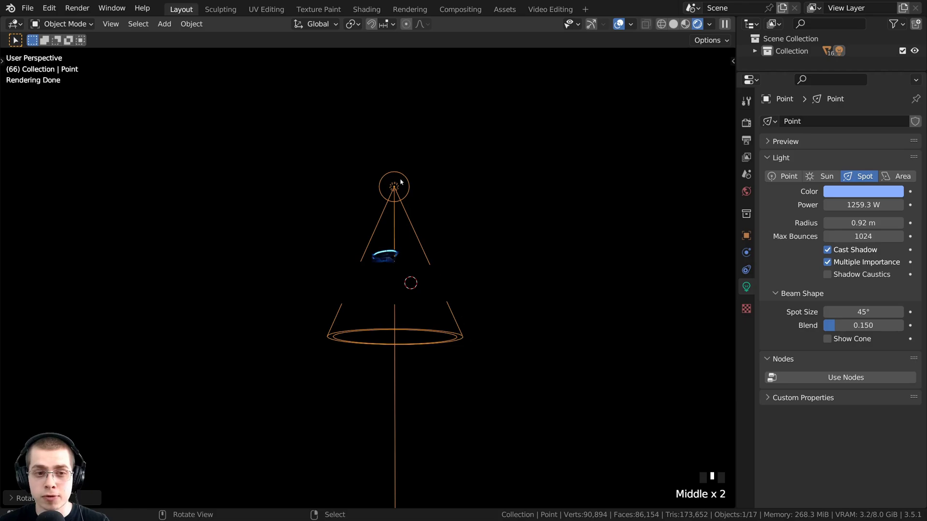
pyautogui.moveTo(382, 255); pyautogui.dragTo(372, 271, button='middle')
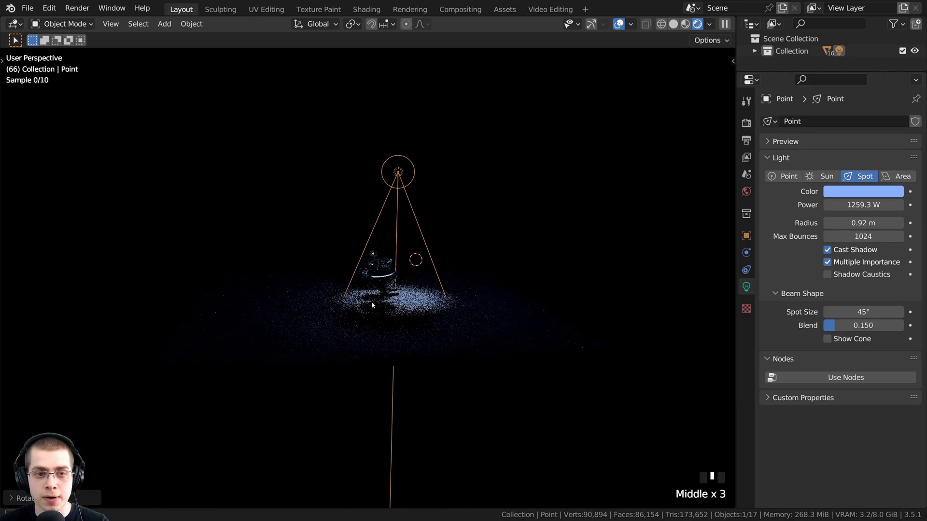
# - Raise the spot light high above the ground plane to widen its pool of light, and bring it back down
pyautogui.press('g')
pyautogui.click(351, 194)
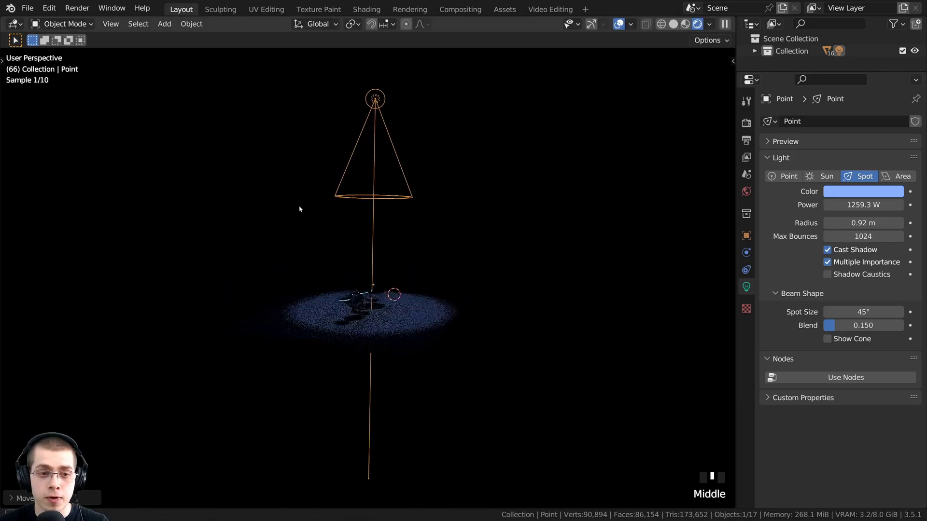
pyautogui.scroll(2, 360, 269)
pyautogui.moveTo(360, 269); pyautogui.dragTo(336, 288, button='middle')
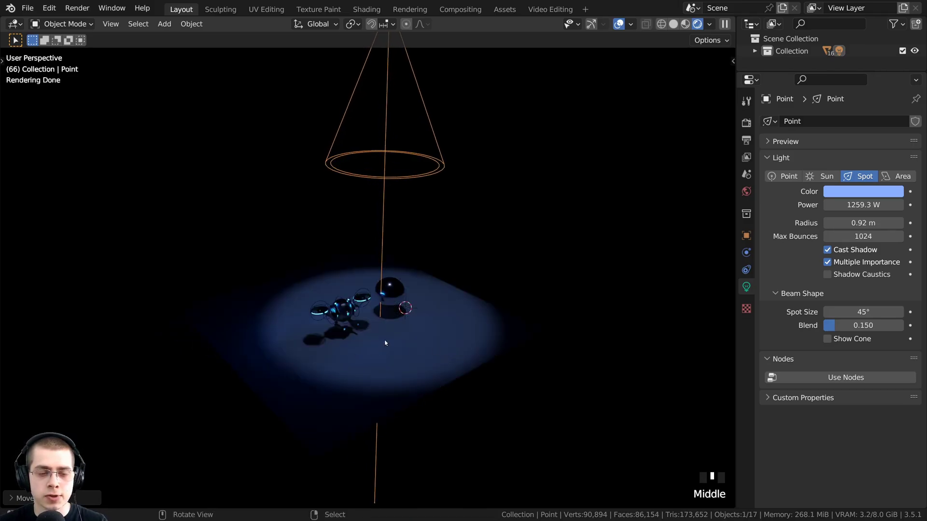
pyautogui.press('g')
pyautogui.click(407, 384)
# - Examine the spot light's color and power settings
pyautogui.click(854, 193)
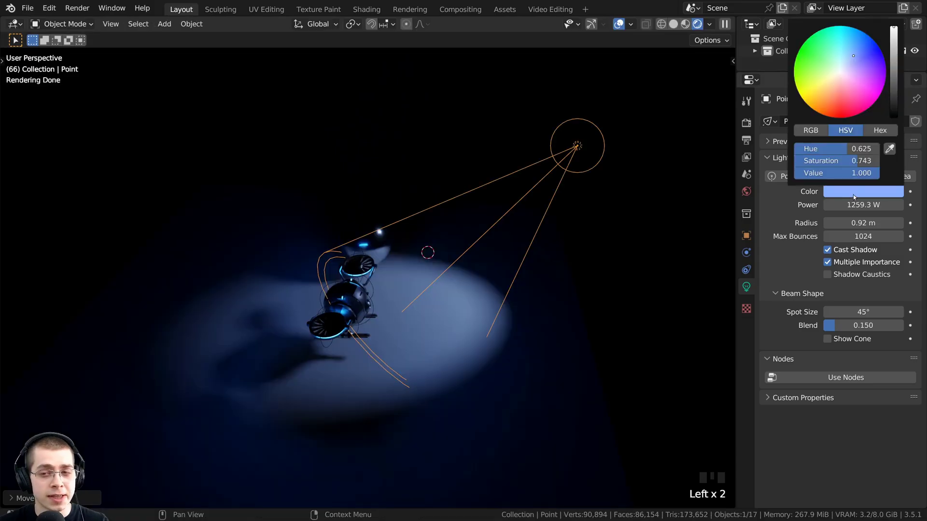
pyautogui.moveTo(853, 57)
pyautogui.mouseDown()
pyautogui.moveTo(855, 47)
pyautogui.moveTo(853, 56)
pyautogui.mouseUp()
pyautogui.moveTo(834, 201)
pyautogui.mouseDown()
pyautogui.moveTo(854, 201)
pyautogui.moveTo(833, 201)
pyautogui.mouseUp()
pyautogui.moveTo(474, 216); pyautogui.dragTo(481, 216, button='middle')
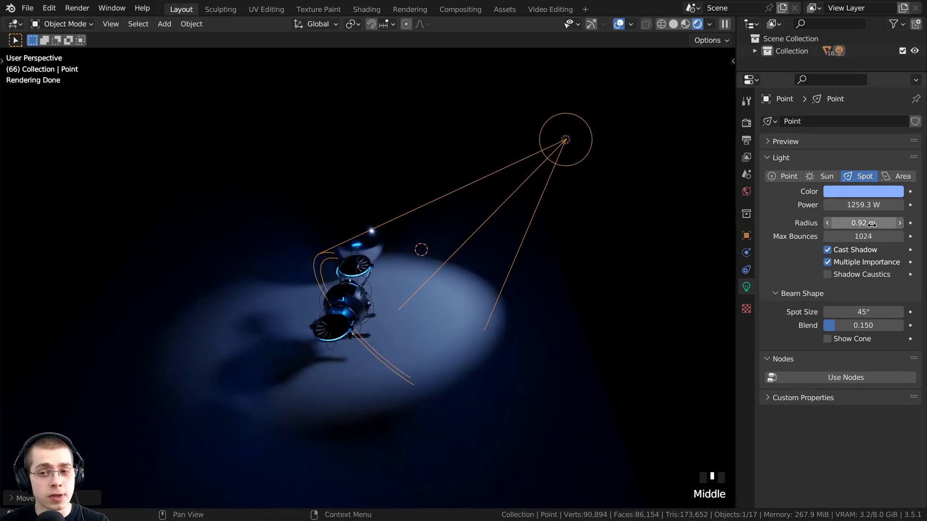
# - Set the spot light's radius to 0 m and inspect the edges of the shadow and light circle
pyautogui.moveTo(871, 224); pyautogui.dragTo(844, 223)
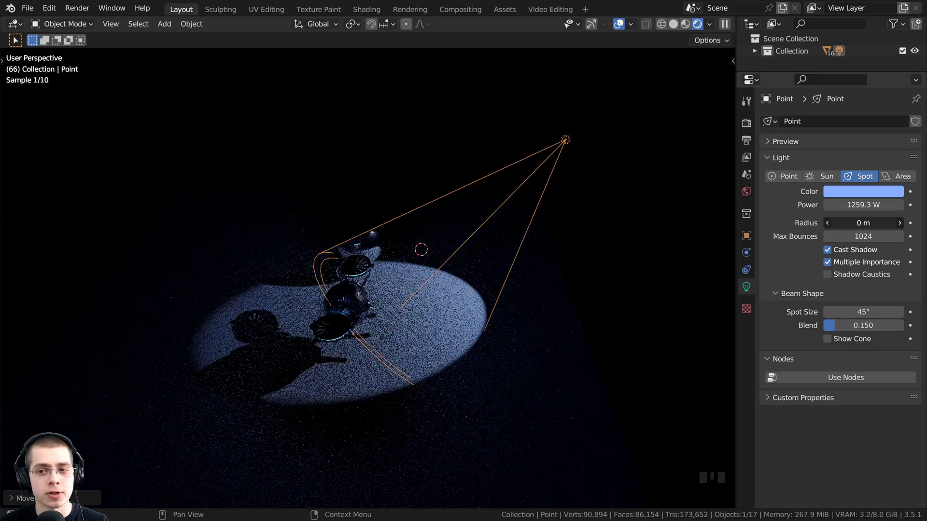
pyautogui.moveTo(490, 200); pyautogui.dragTo(480, 196, button='middle')
pyautogui.keyDown('shift'); pyautogui.moveTo(479, 196); pyautogui.dragTo(481, 193, button='middle'); pyautogui.keyUp('shift')
pyautogui.scroll(8, 481, 194)
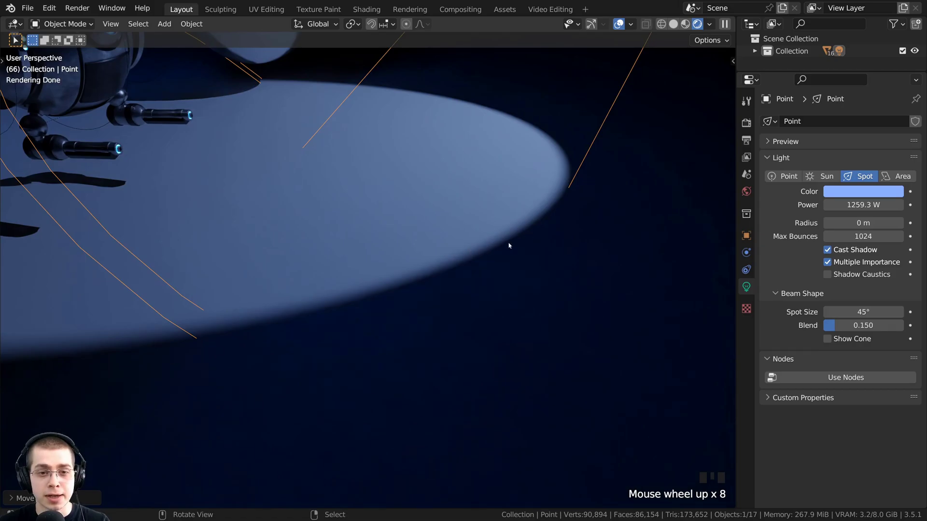
pyautogui.scroll(-4, 502, 225)
pyautogui.keyDown('shift'); pyautogui.moveTo(411, 247); pyautogui.dragTo(478, 333, button='middle'); pyautogui.keyUp('shift')
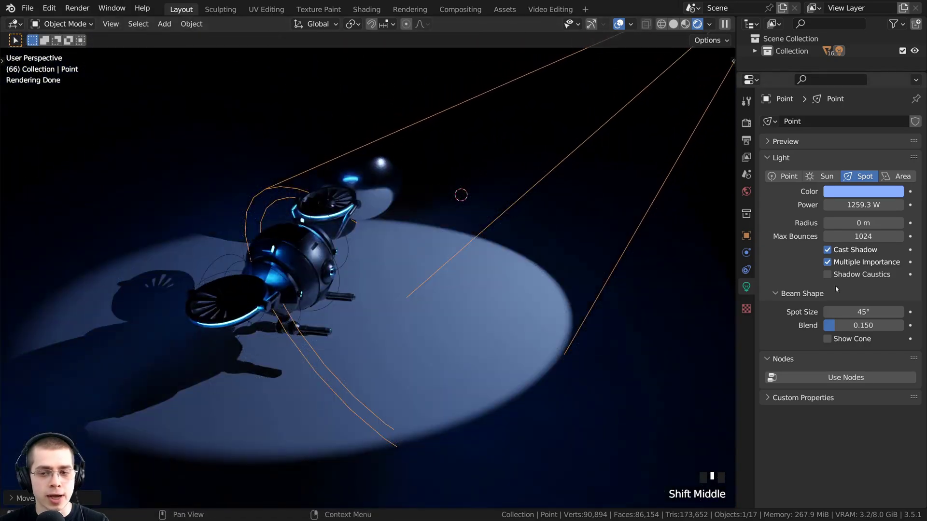
# - Try a spot light radius of 4.47 m for very soft edges, and reduce the radius to 1.13 m
pyautogui.moveTo(850, 224); pyautogui.dragTo(879, 224)
pyautogui.moveTo(850, 224); pyautogui.dragTo(900, 224)
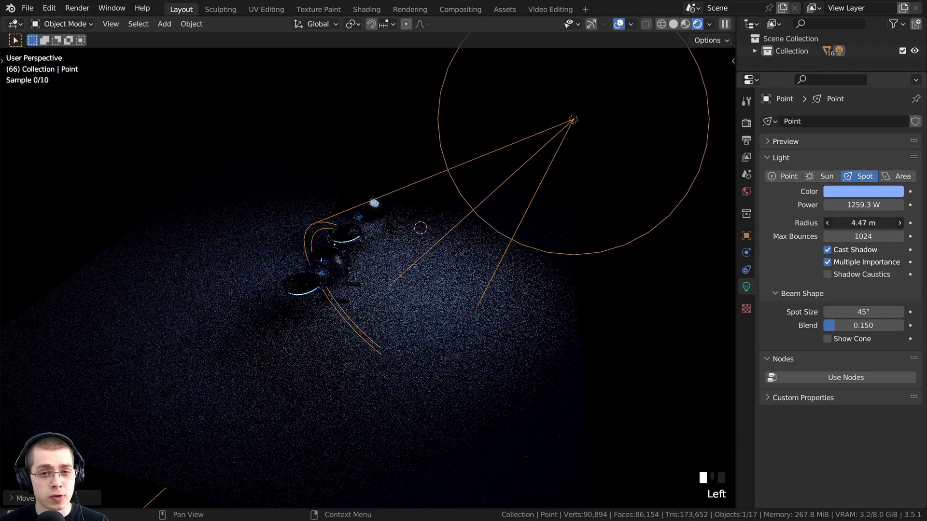
pyautogui.scroll(-2, 523, 169)
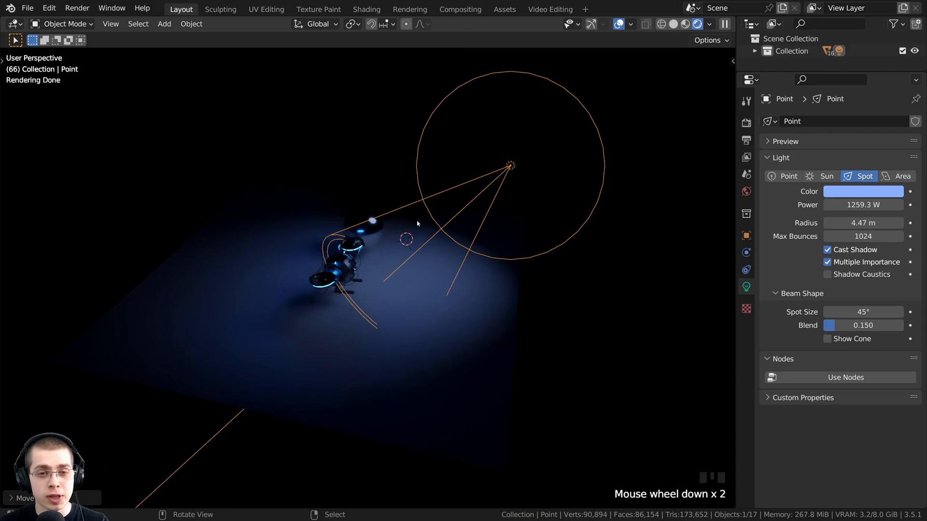
pyautogui.scroll(3, 433, 242)
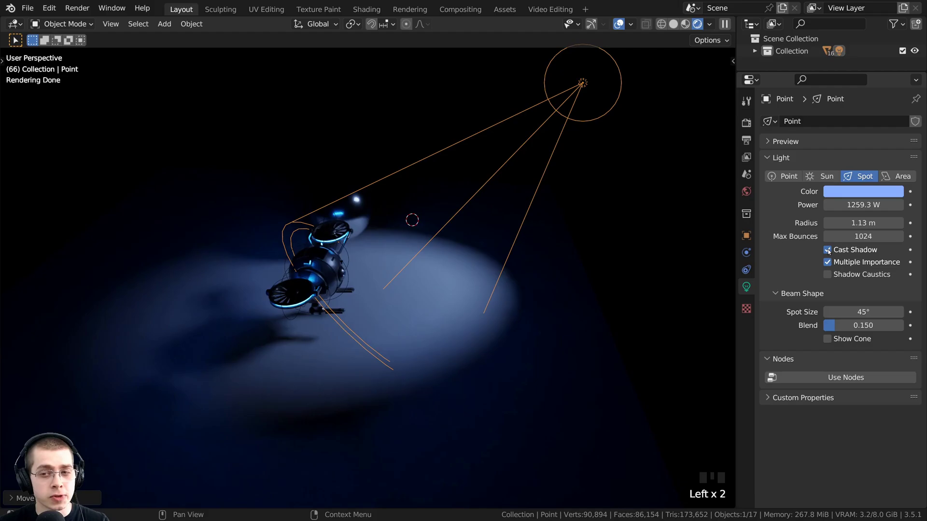
# - Toggle the spot light's shadow casting off and on repeatedly to compare the drone's shadow, leaving it enabled
pyautogui.click(828, 251)
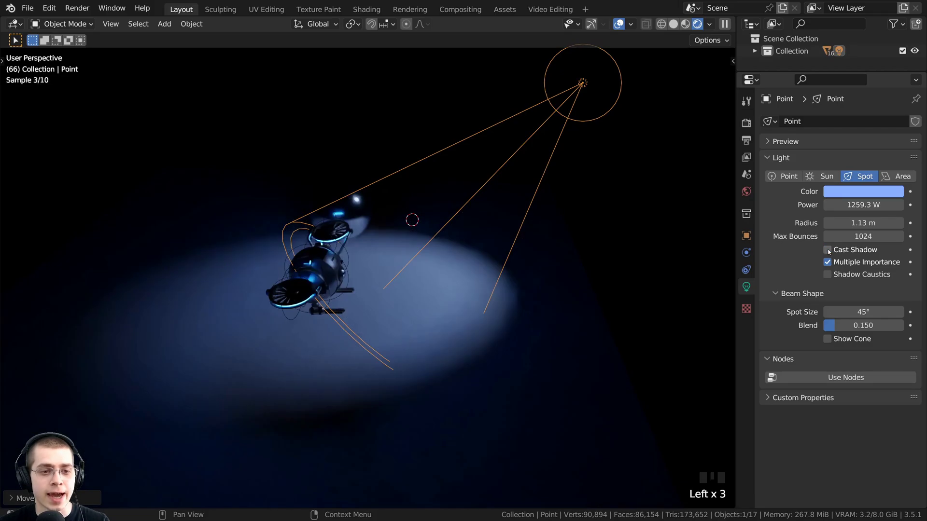
pyautogui.press('g')
pyautogui.click(603, 265)
pyautogui.keyDown('shift'); pyautogui.moveTo(603, 265); pyautogui.dragTo(661, 263, button='middle'); pyautogui.keyUp('shift')
pyautogui.scroll(3, 661, 263)
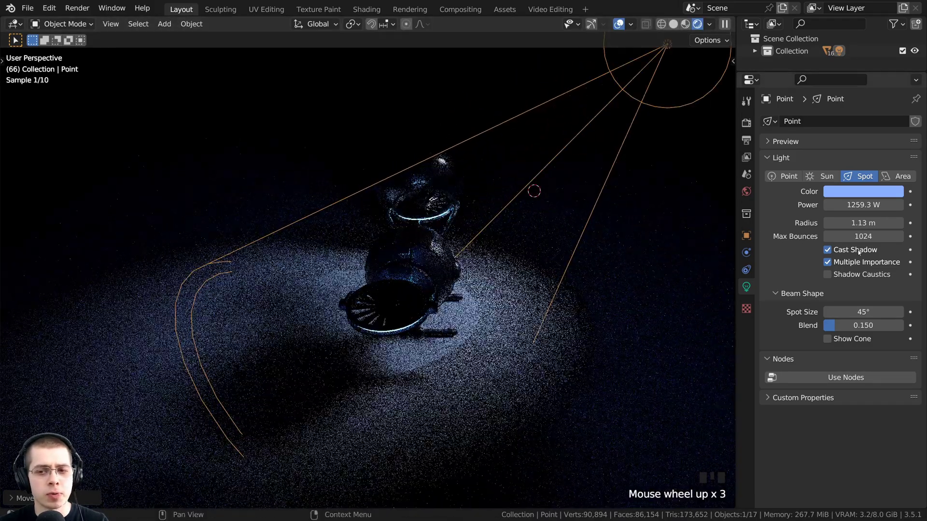
pyautogui.click(828, 250)
pyautogui.click(827, 250)
pyautogui.click(828, 250)
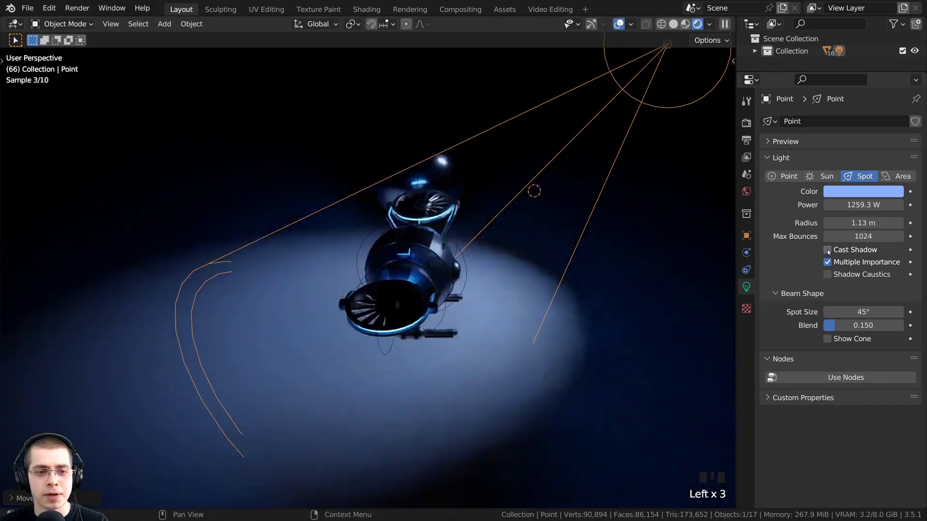
pyautogui.click(827, 250)
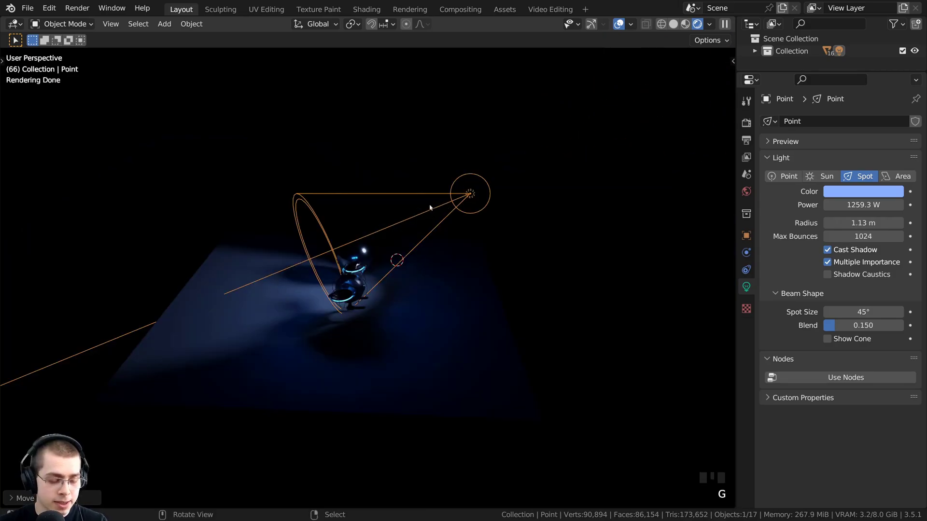
# - Scale up the spot light's cone and move the light farther away from the drone
pyautogui.press('s')
pyautogui.press('g')
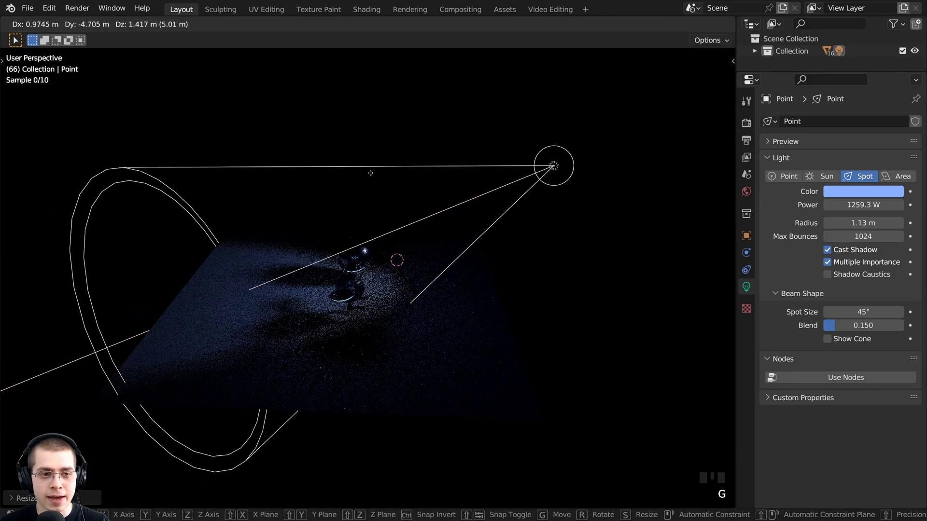
pyautogui.click(370, 172)
pyautogui.scroll(-3, 397, 251)
pyautogui.moveTo(397, 251); pyautogui.dragTo(430, 256, button='middle')
pyautogui.scroll(3, 430, 256)
# - Narrow the spot size to 9.2°, raise the power to 2343.7 W, and move the light so its beam reaches the drone
pyautogui.click(786, 294)
pyautogui.click(784, 294)
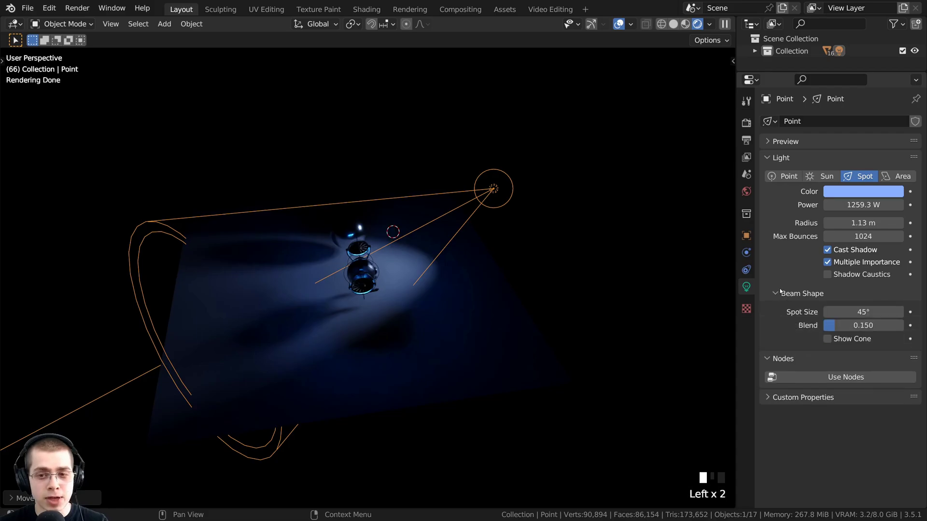
pyautogui.moveTo(849, 313); pyautogui.dragTo(809, 313)
pyautogui.press('g')
pyautogui.press('r')
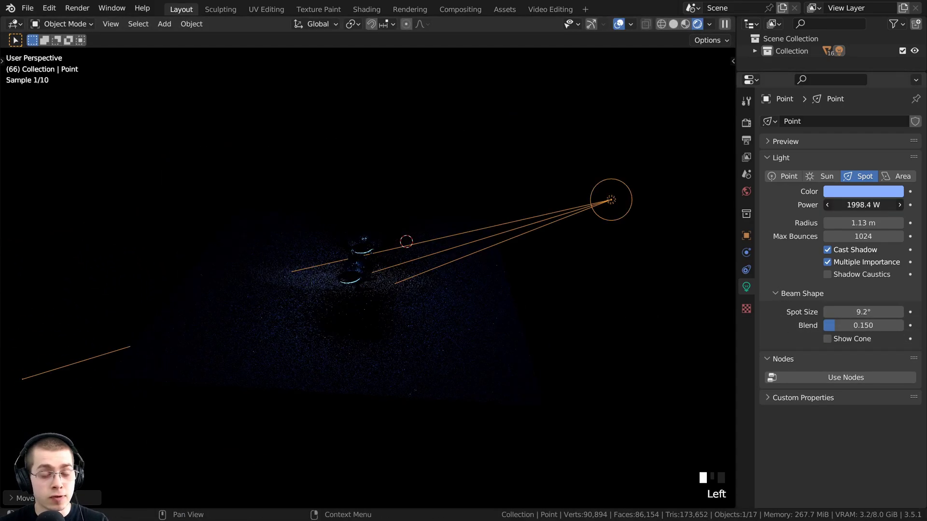
pyautogui.press('g')
pyautogui.click(721, 271)
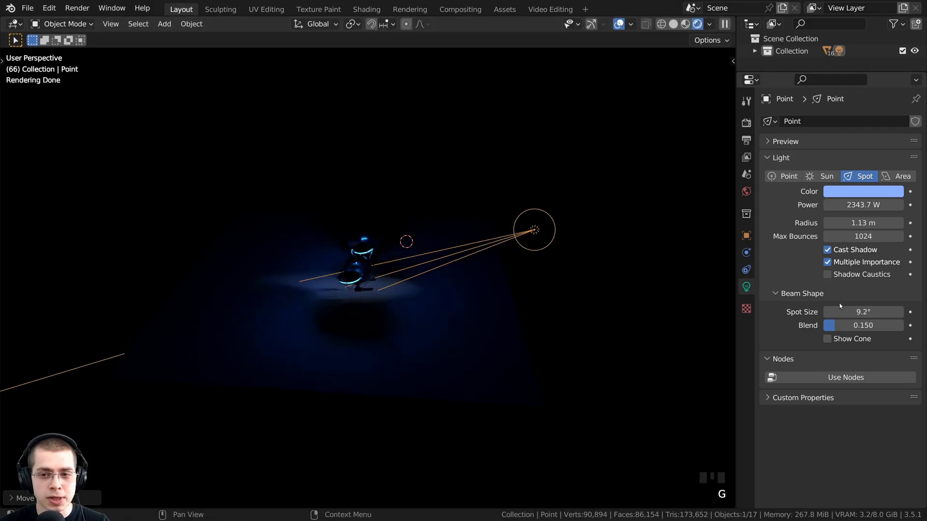
# - Widen the spot size to 20.9° while repositioning the light, and open it up further to 119°
pyautogui.moveTo(840, 309); pyautogui.dragTo(855, 308)
pyautogui.press('g')
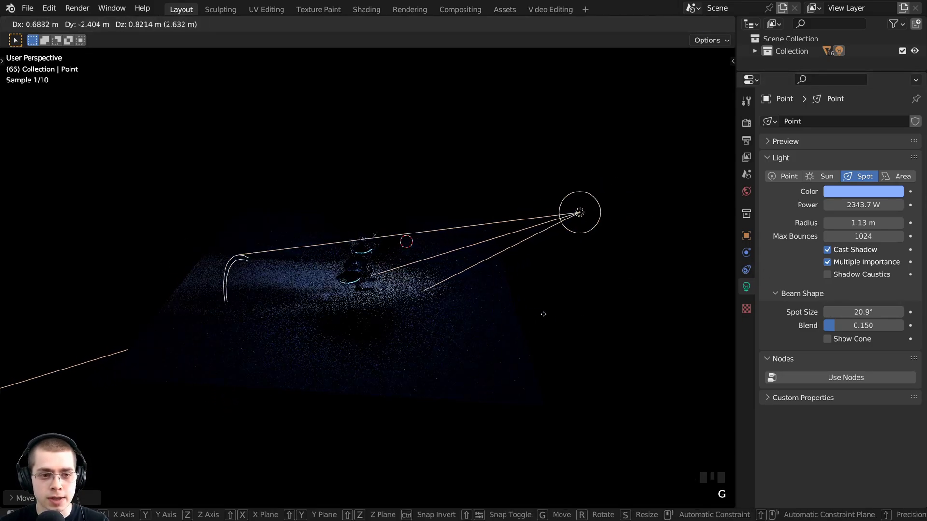
pyautogui.click(543, 314)
pyautogui.press('g')
pyautogui.click(507, 366)
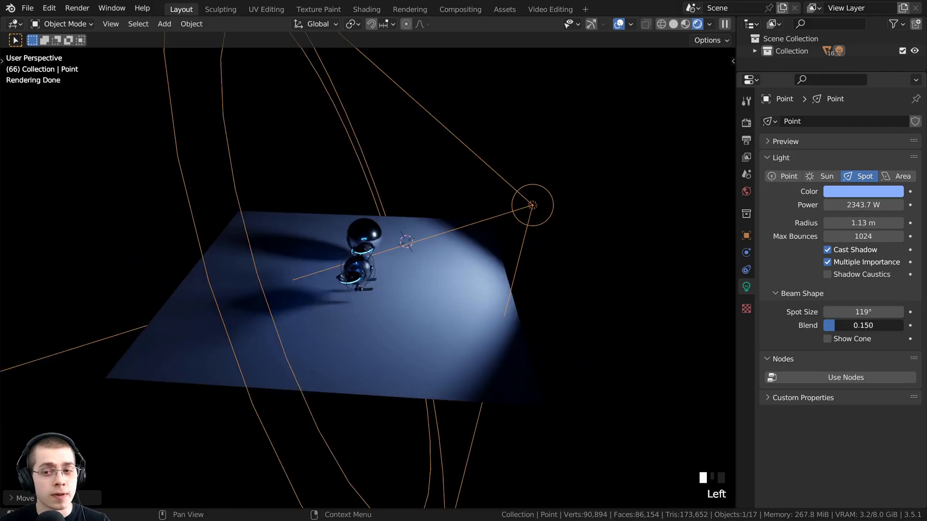
# - Lower the beam blend to 0.114, reposition the spot light, and reduce the blend to 0.000 for a sharper edge
pyautogui.moveTo(835, 325)
pyautogui.mouseDown()
pyautogui.moveTo(903, 326)
pyautogui.moveTo(833, 325)
pyautogui.mouseUp()
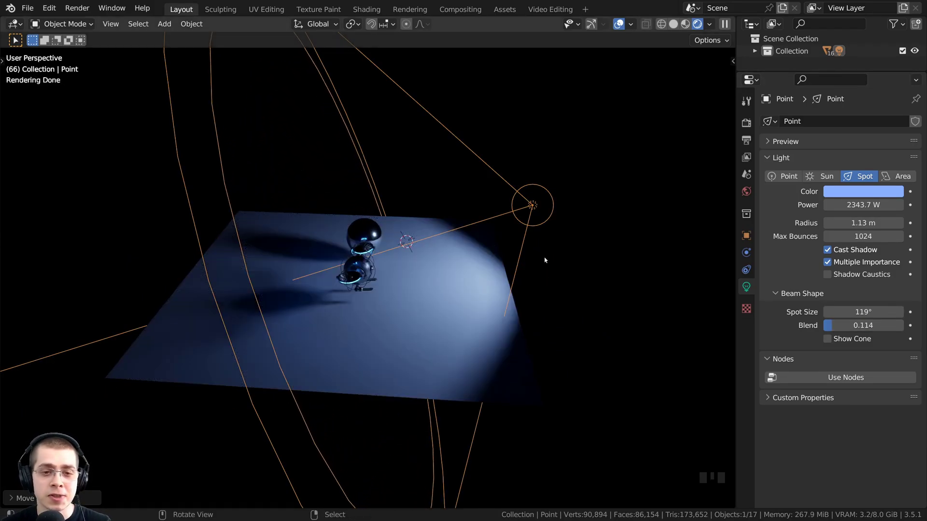
pyautogui.press('g')
pyautogui.click(497, 273)
pyautogui.scroll(1, 495, 270)
pyautogui.moveTo(492, 267); pyautogui.dragTo(461, 295, button='middle')
pyautogui.moveTo(871, 325); pyautogui.dragTo(825, 325)
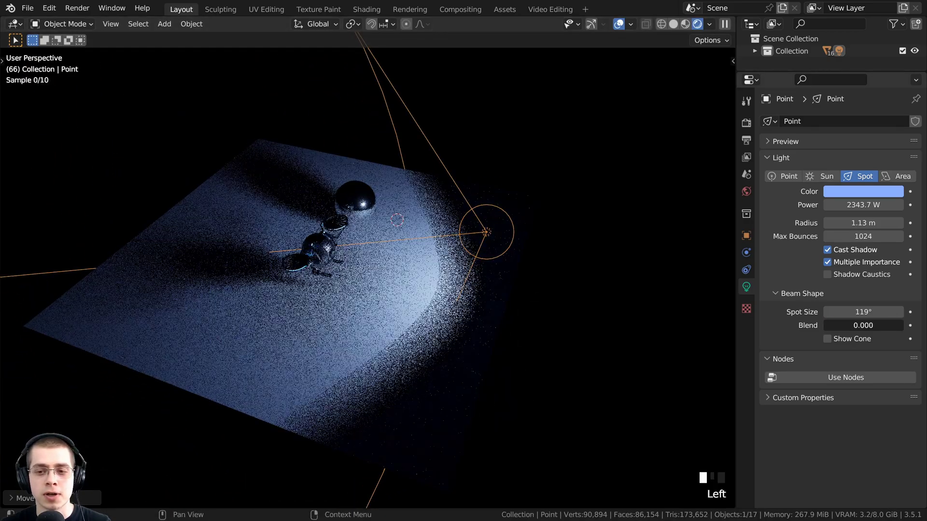
# - Switch the viewport to solid shading and turn on the spot light's cone display
pyautogui.press('z')
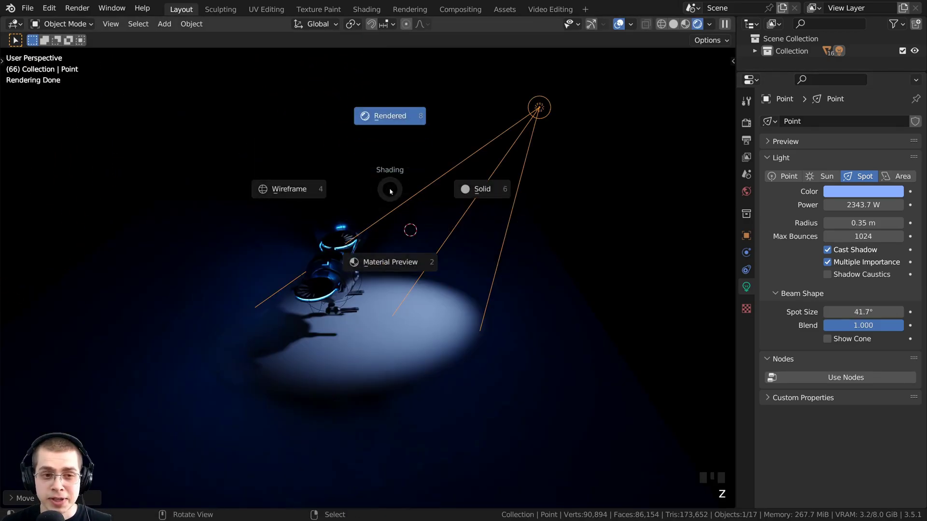
pyautogui.click(486, 191)
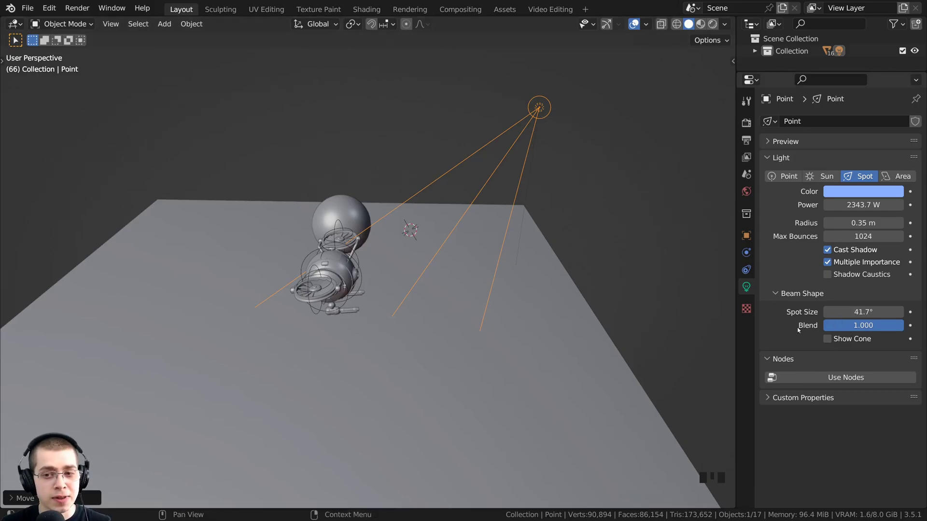
pyautogui.click(828, 342)
pyautogui.moveTo(579, 275)
pyautogui.mouseDown(button='middle')
pyautogui.moveTo(590, 312)
pyautogui.moveTo(589, 260)
pyautogui.mouseUp(button='middle')
pyautogui.scroll(-3, 589, 260)
pyautogui.click(828, 339)
pyautogui.click(828, 339)
# - Move and rotate the spot light around the drone to see where its cone intersects the ground plane
pyautogui.press('g')
pyautogui.click(459, 282)
pyautogui.moveTo(459, 282); pyautogui.dragTo(445, 320, button='middle')
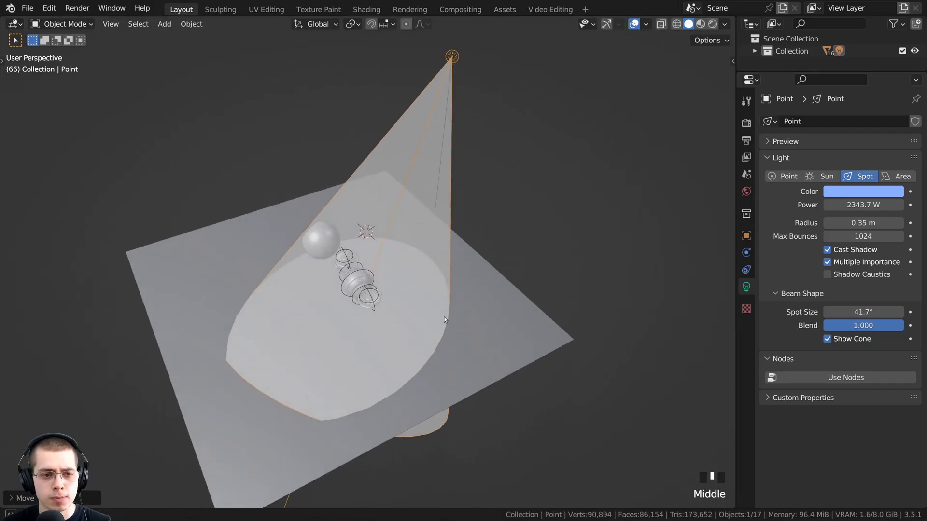
pyautogui.press('g')
pyautogui.click(405, 345)
pyautogui.moveTo(405, 345); pyautogui.dragTo(285, 289, button='middle')
pyautogui.press('g')
pyautogui.press('r')
pyautogui.press('g')
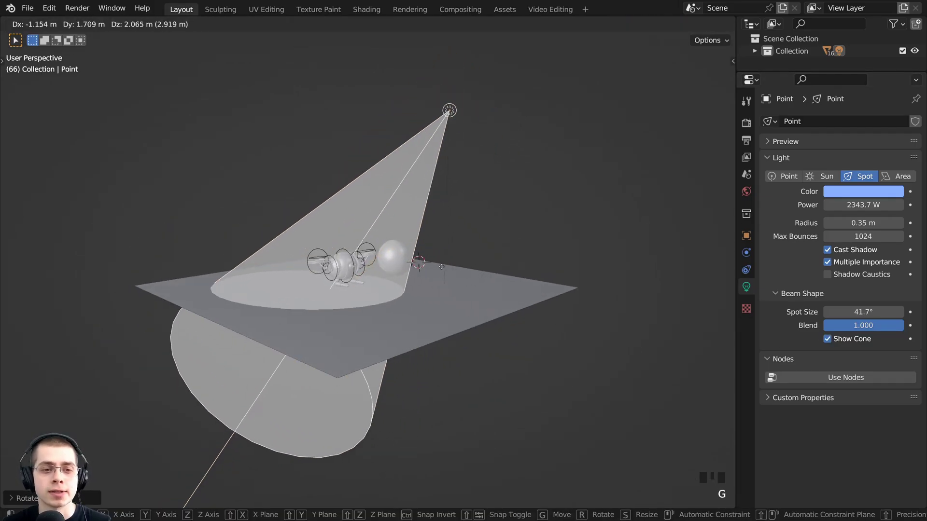
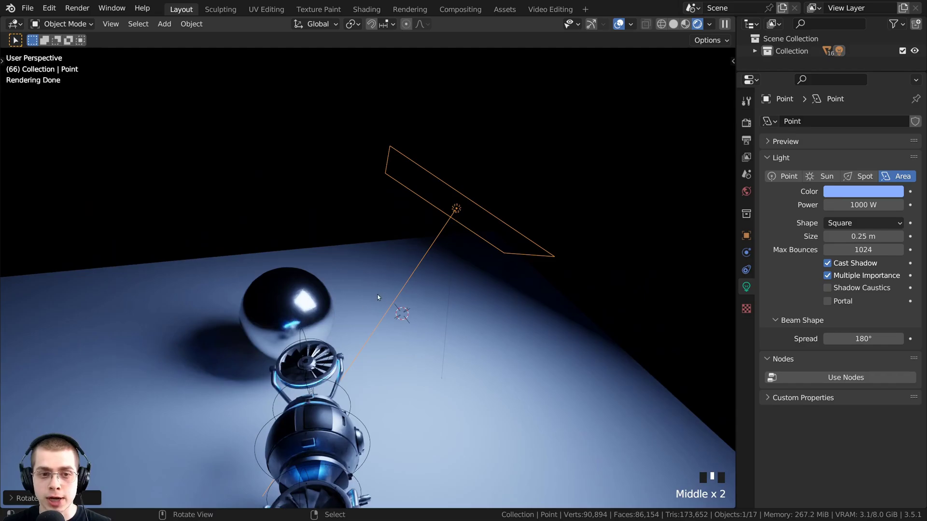
# - Rotate the area light so that it points away from the drone and up off the ground plane
pyautogui.moveTo(378, 297); pyautogui.dragTo(560, 246, button='middle')
pyautogui.press('r')
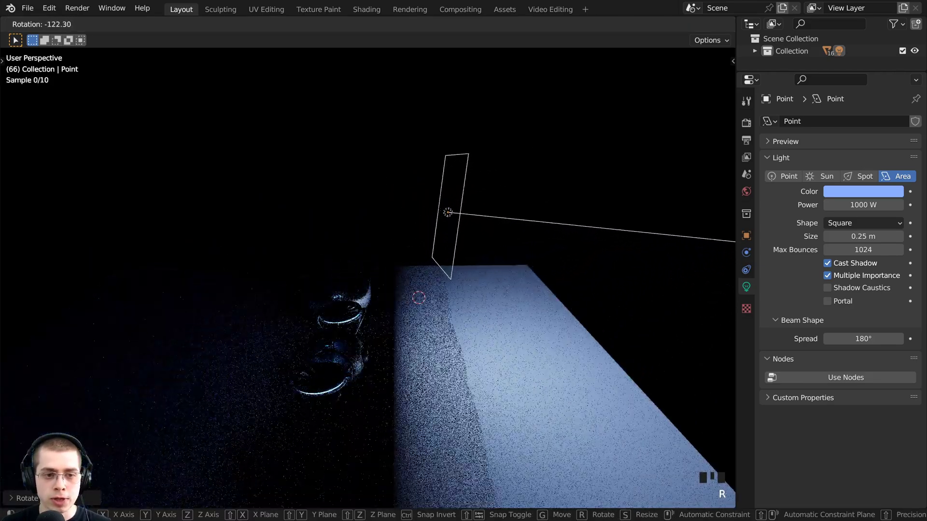
pyautogui.click(370, 343)
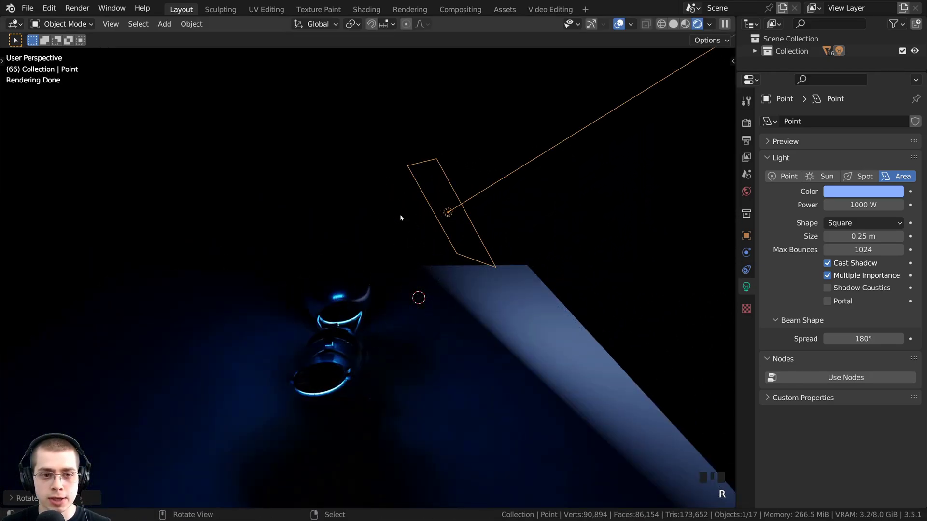
# - Rotate the area light to face down onto the ground plane and move it closer above the drone
pyautogui.press('r')
pyautogui.click(448, 235)
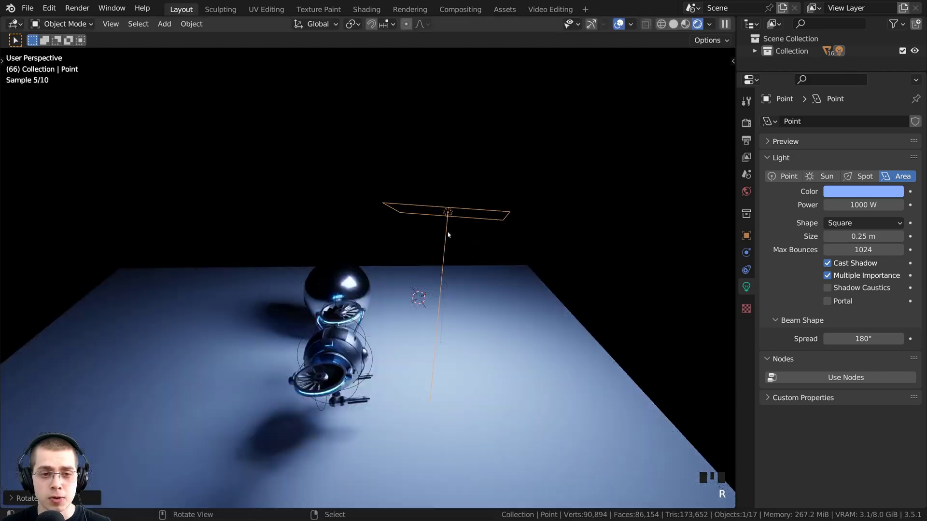
pyautogui.press('g')
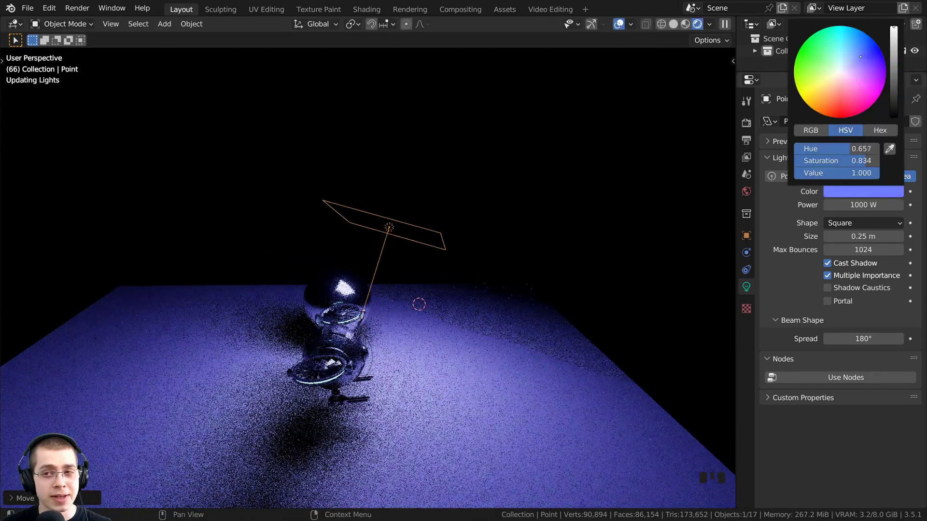
# - Change the area light's color to a more saturated blue and try raising its power
pyautogui.moveTo(864, 48); pyautogui.dragTo(861, 46)
pyautogui.moveTo(864, 207); pyautogui.dragTo(889, 208)
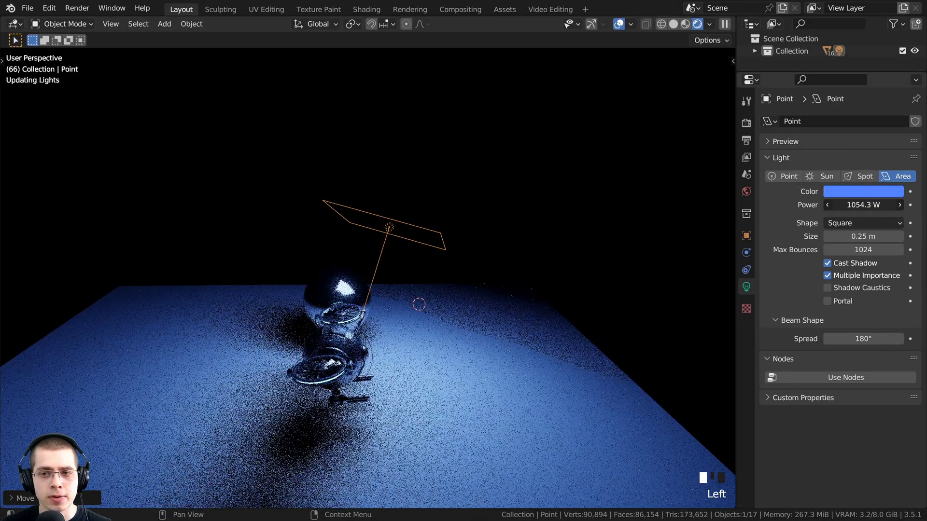
pyautogui.rightClick(890, 207)
# - Reposition the area light above the drone and set its size to 0.29 m
pyautogui.keyDown('shift'); pyautogui.moveTo(485, 321); pyautogui.dragTo(505, 295, button='middle'); pyautogui.keyUp('shift')
pyautogui.press('g')
pyautogui.click(499, 280)
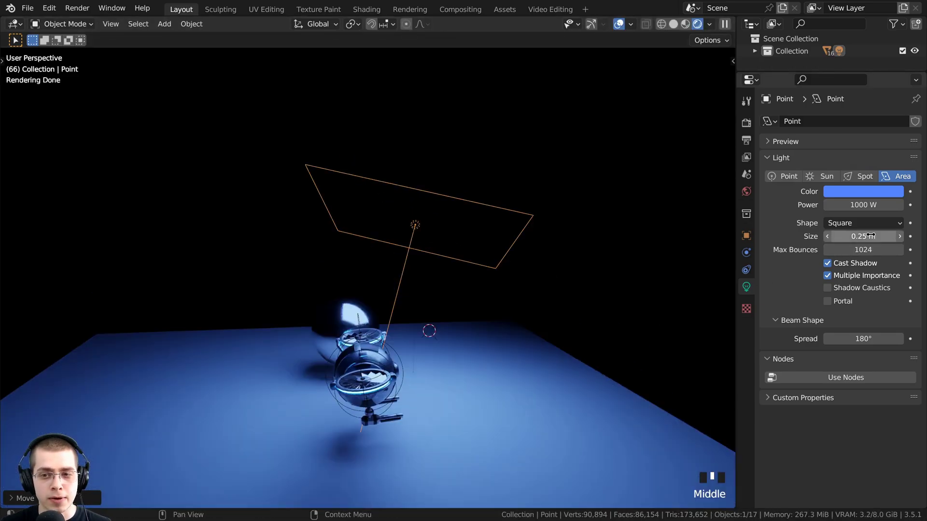
pyautogui.moveTo(863, 236)
pyautogui.mouseDown()
pyautogui.moveTo(849, 237)
pyautogui.moveTo(884, 236)
pyautogui.moveTo(850, 236)
pyautogui.moveTo(877, 236)
pyautogui.mouseUp()
pyautogui.rightClick(884, 237)
pyautogui.press('s')
pyautogui.rightClick(615, 329)
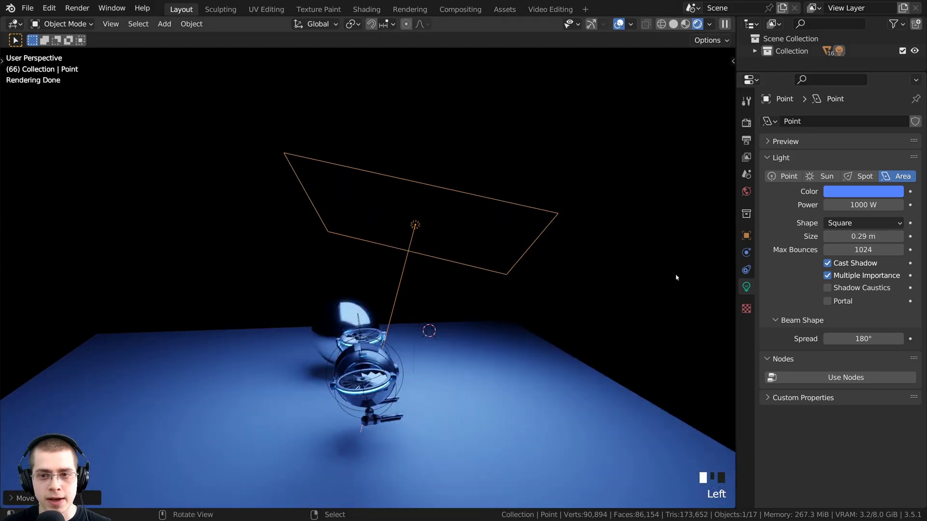
# - Change the area light's shape to Rectangle with Size X 1 m and Y 0.07 m
pyautogui.click(833, 225)
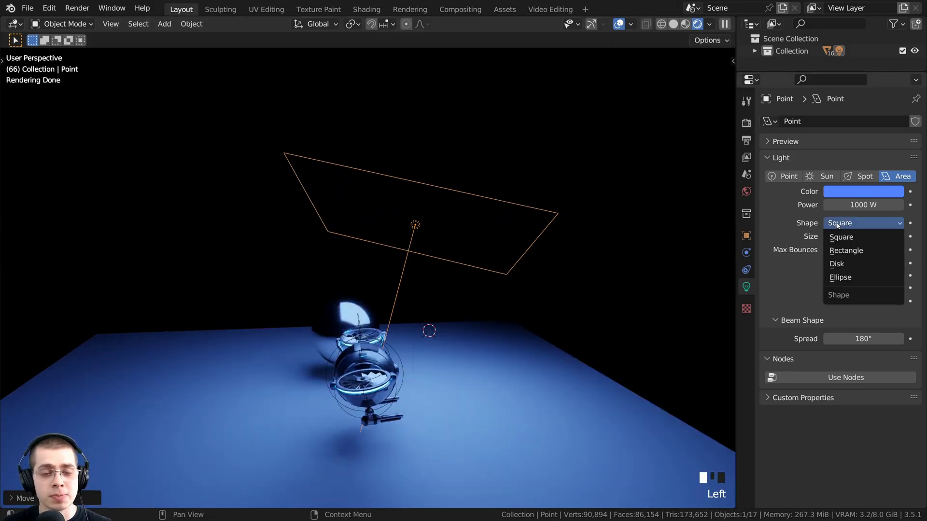
pyautogui.click(836, 223)
pyautogui.moveTo(466, 214); pyautogui.dragTo(679, 276, button='middle')
pyautogui.click(856, 219)
pyautogui.click(856, 250)
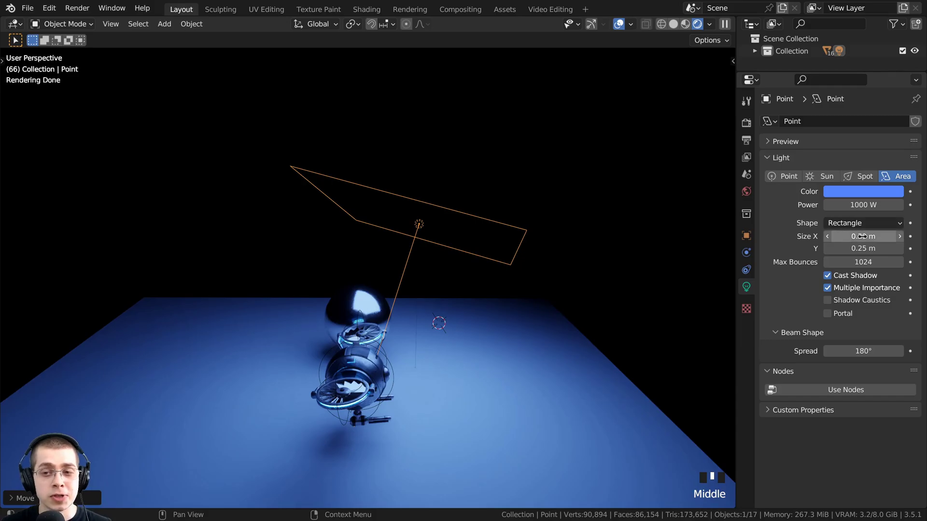
pyautogui.moveTo(853, 236)
pyautogui.mouseDown()
pyautogui.moveTo(893, 238)
pyautogui.moveTo(837, 249)
pyautogui.moveTo(846, 248)
pyautogui.mouseUp()
pyautogui.moveTo(633, 256); pyautogui.dragTo(603, 270, button='middle')
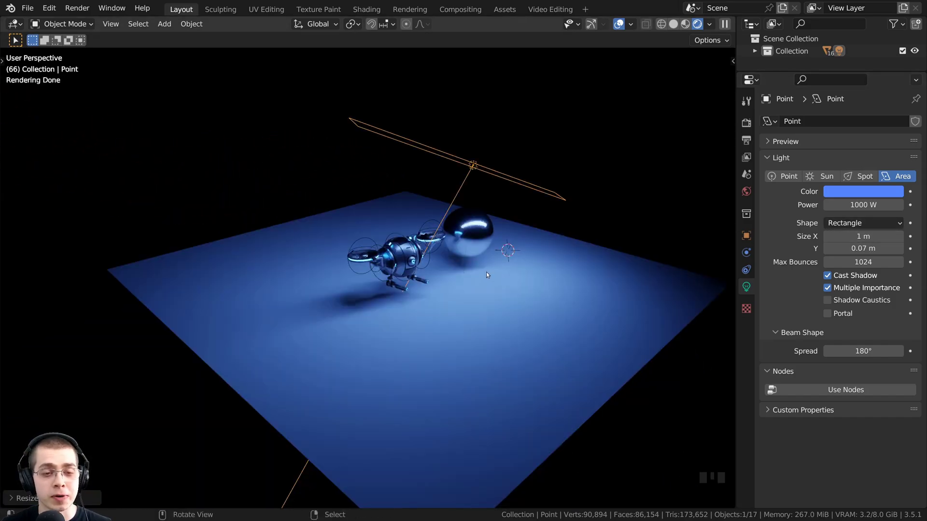
# - Delete the ground plane beneath the drone and sphere
pyautogui.rightClick(447, 267)
pyautogui.press('x')
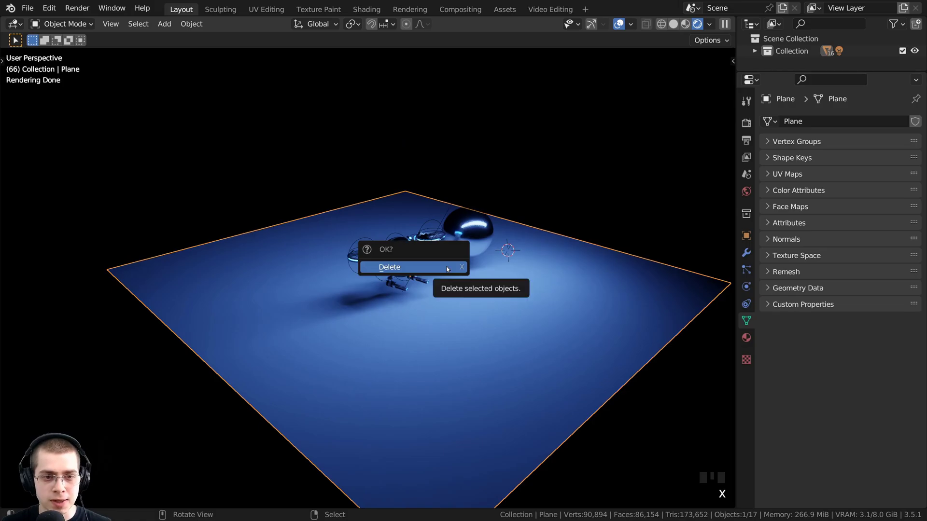
pyautogui.click(447, 267)
# - Move the strip-shaped area light beside the drone and rotate it to shine toward the drone
pyautogui.rightClick(469, 164)
pyautogui.moveTo(470, 165); pyautogui.dragTo(544, 203, button='middle')
pyautogui.press('g')
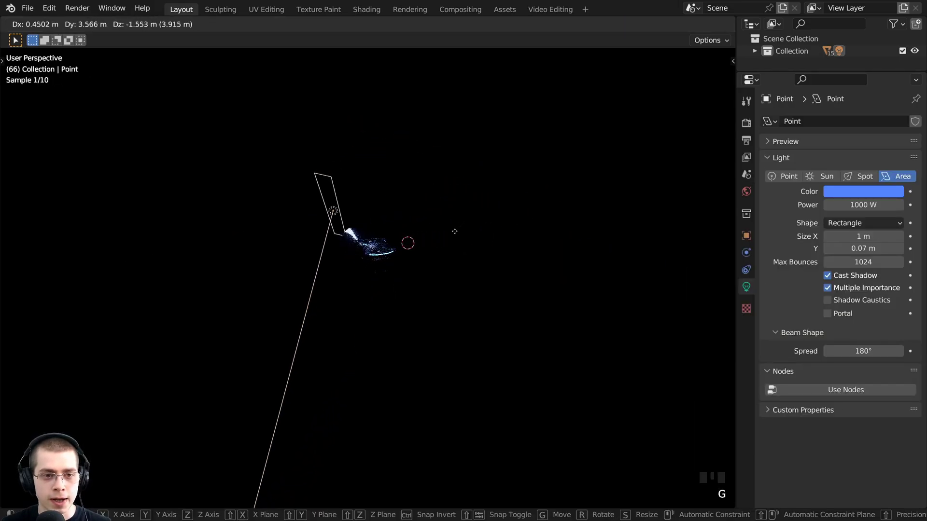
pyautogui.click(413, 261)
pyautogui.moveTo(413, 261); pyautogui.dragTo(411, 406, button='middle')
pyautogui.press('r')
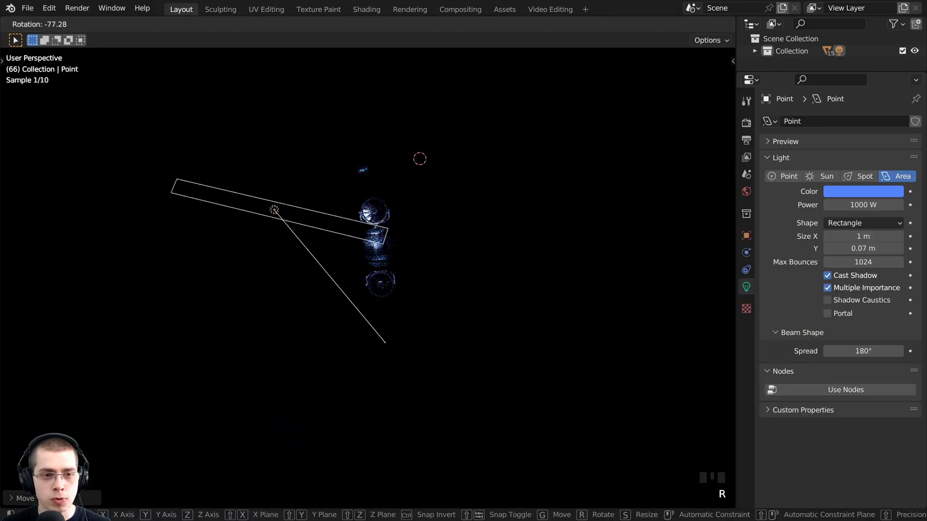
pyautogui.click(444, 125)
pyautogui.moveTo(444, 125); pyautogui.dragTo(463, 169, button='middle')
pyautogui.press('r')
pyautogui.click(439, 177)
pyautogui.press('g')
pyautogui.click(360, 186)
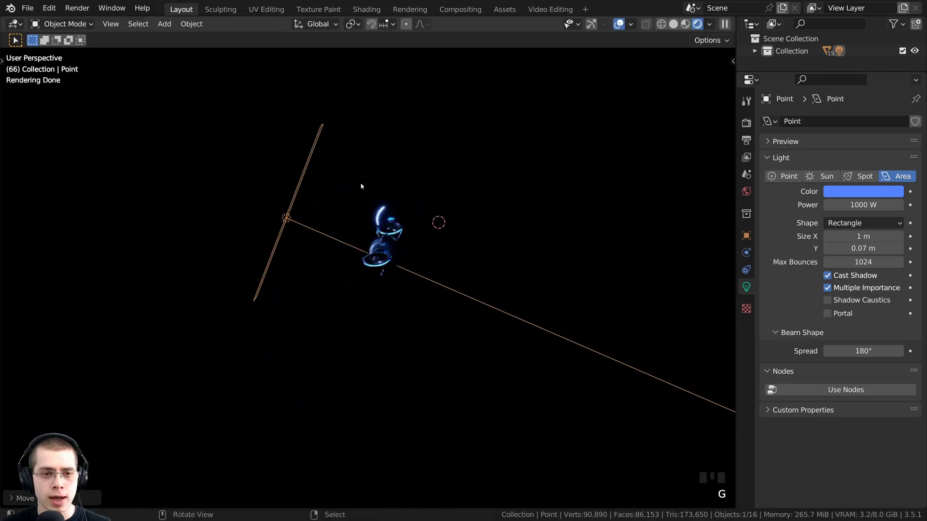
# - Fine-tune the strip light's position around the drone and view its highlights on the drone up close
pyautogui.moveTo(360, 187); pyautogui.dragTo(328, 169, button='middle')
pyautogui.press('g')
pyautogui.click(252, 199)
pyautogui.scroll(7, 252, 199)
pyautogui.press('g')
pyautogui.click(285, 232)
pyautogui.moveTo(252, 199); pyautogui.dragTo(392, 208, button='middle')
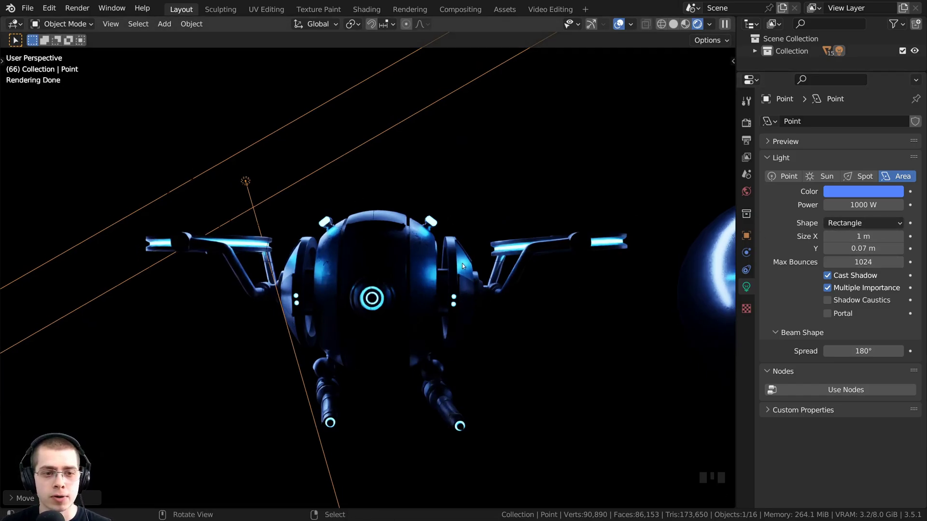
# - Raise the area light's power to 3000 W and change its shape to Disk
pyautogui.moveTo(869, 204); pyautogui.dragTo(875, 205)
pyautogui.click(844, 223)
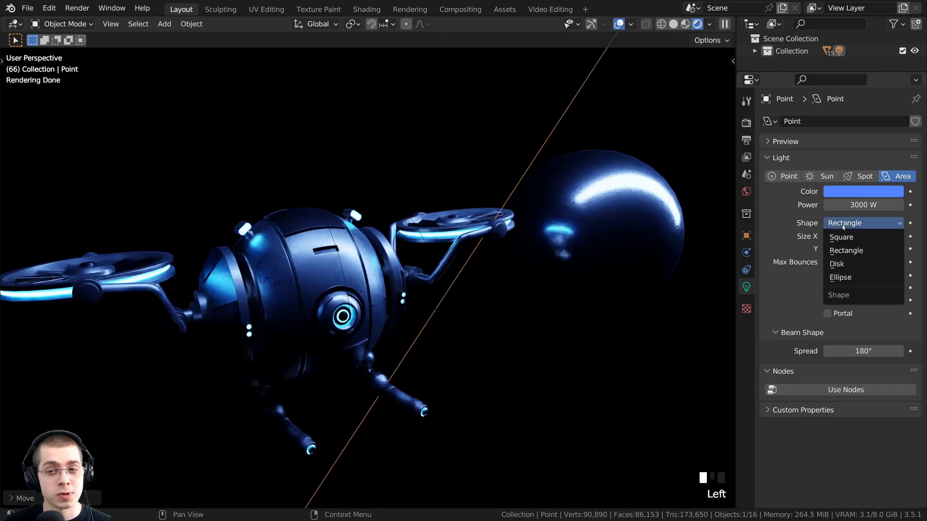
pyautogui.click(852, 268)
# - Scale down the disk light and move it above the drone and sphere
pyautogui.scroll(-3, 551, 211)
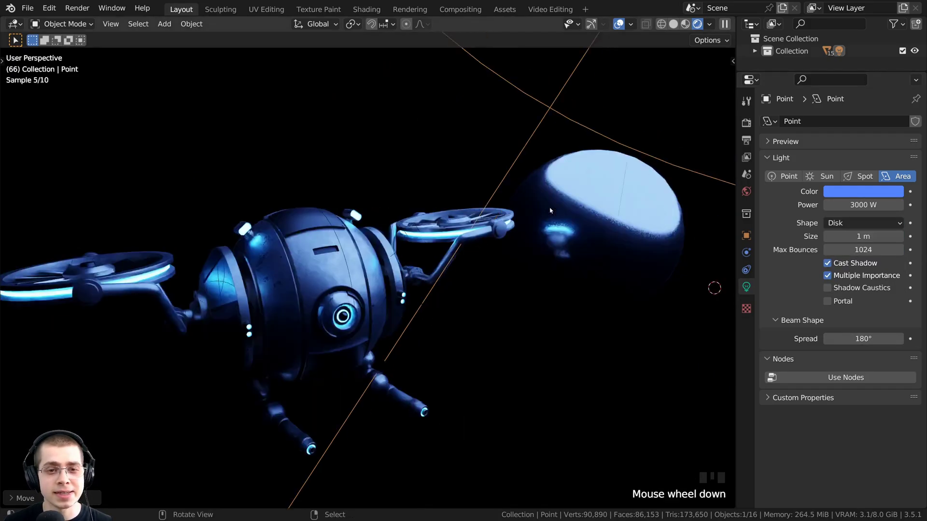
pyautogui.keyDown('shift'); pyautogui.moveTo(551, 211); pyautogui.dragTo(530, 232, button='middle'); pyautogui.keyUp('shift')
pyautogui.scroll(-3, 529, 232)
pyautogui.press('s')
pyautogui.click(502, 206)
pyautogui.press('g')
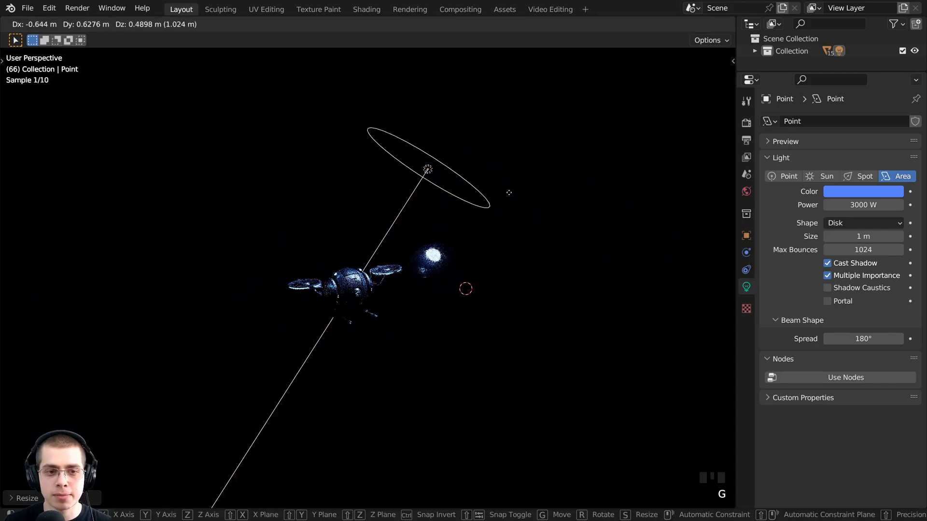
pyautogui.click(500, 193)
pyautogui.scroll(2, 424, 180)
pyautogui.keyDown('shift'); pyautogui.moveTo(441, 184); pyautogui.dragTo(447, 196, button='middle'); pyautogui.keyUp('shift')
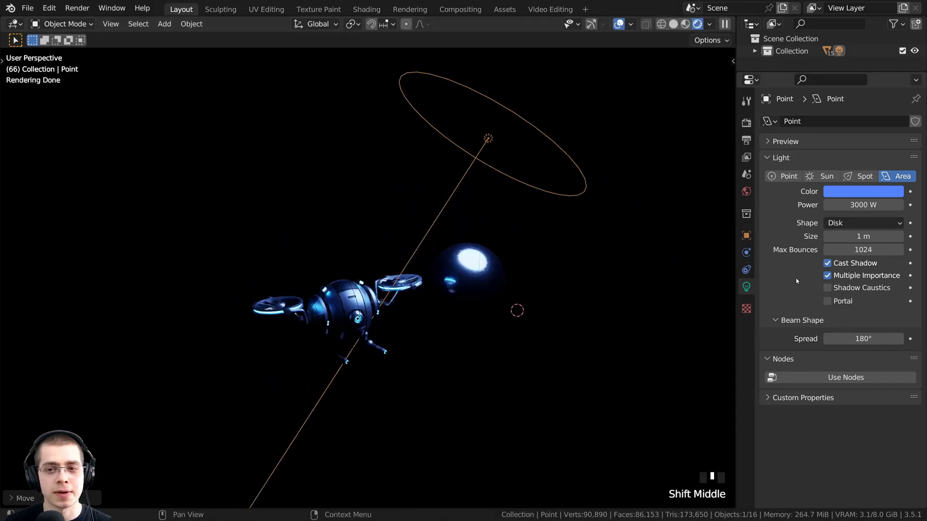
# - Change the area light's shape to Ellipse with Size X 1 m and Y 0.12 m
pyautogui.click(854, 223)
pyautogui.click(840, 278)
pyautogui.moveTo(550, 114); pyautogui.dragTo(457, 98, button='middle')
pyautogui.moveTo(861, 236); pyautogui.dragTo(877, 248)
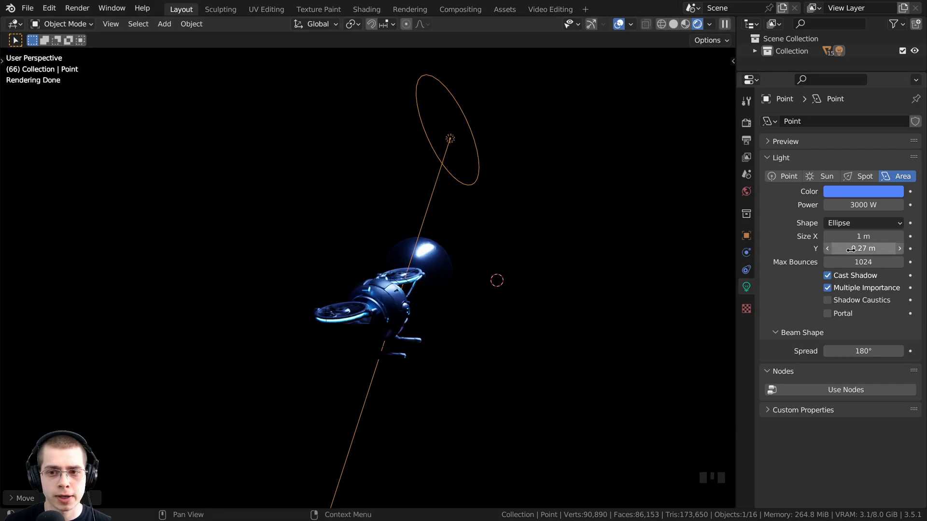
pyautogui.moveTo(851, 249); pyautogui.dragTo(846, 248)
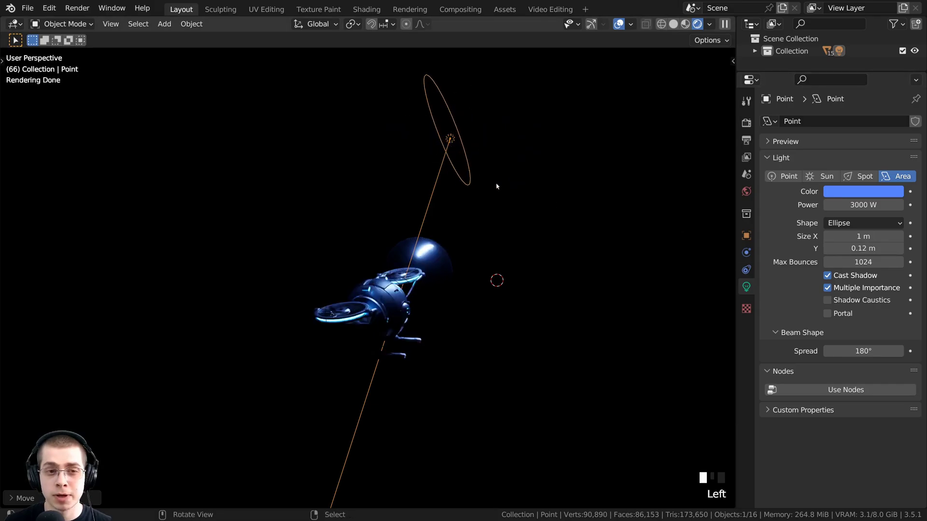
# - Rotate the elliptical light freely and move it around the drone and sphere to vary its reflection
pyautogui.moveTo(496, 186); pyautogui.dragTo(433, 178, button='middle')
pyautogui.moveTo(488, 161); pyautogui.dragTo(495, 155, button='middle')
pyautogui.press('r')
pyautogui.press('r')
pyautogui.click(490, 156)
pyautogui.press('g')
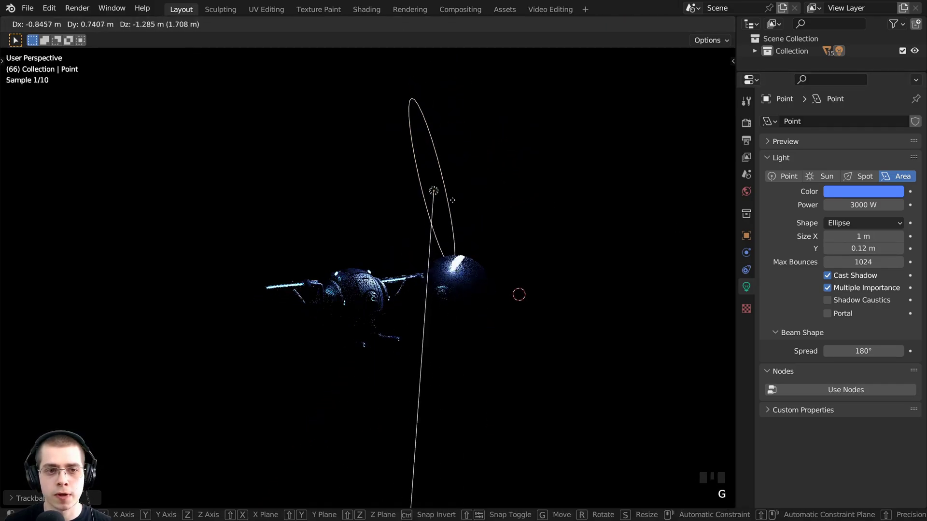
pyautogui.click(405, 241)
pyautogui.moveTo(444, 229)
pyautogui.mouseDown(button='middle')
pyautogui.moveTo(391, 232)
pyautogui.moveTo(441, 226)
pyautogui.mouseUp(button='middle')
pyautogui.scroll(2, 441, 225)
pyautogui.press('g')
pyautogui.click(477, 190)
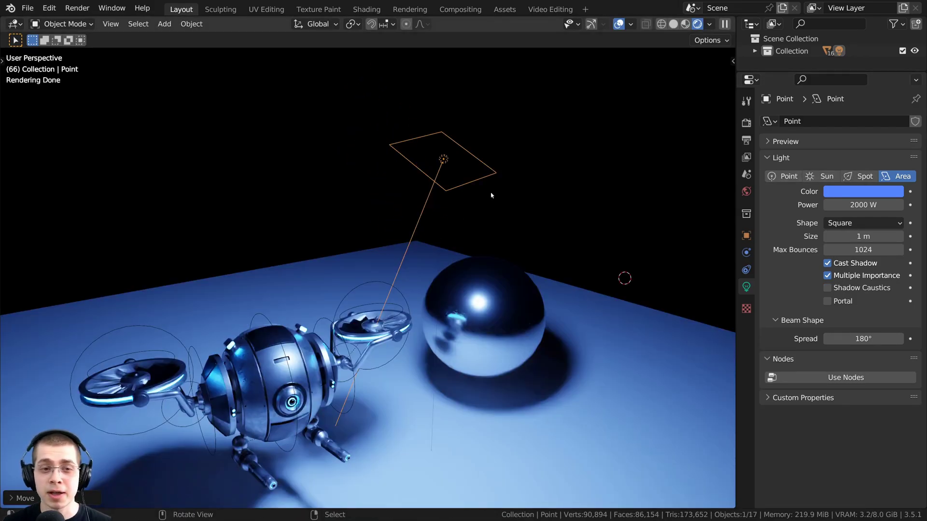
pyautogui.press('g')
pyautogui.rightClick(495, 132)
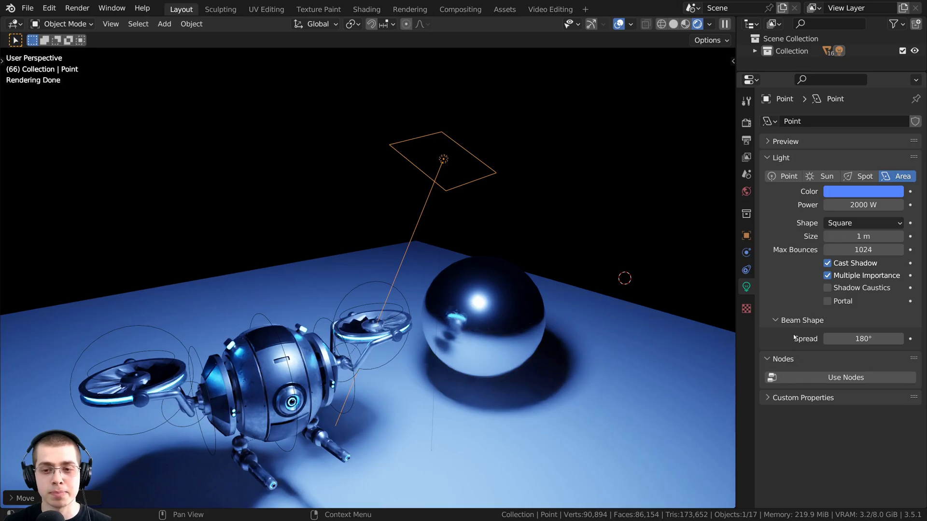
pyautogui.click(774, 320)
pyautogui.click(777, 321)
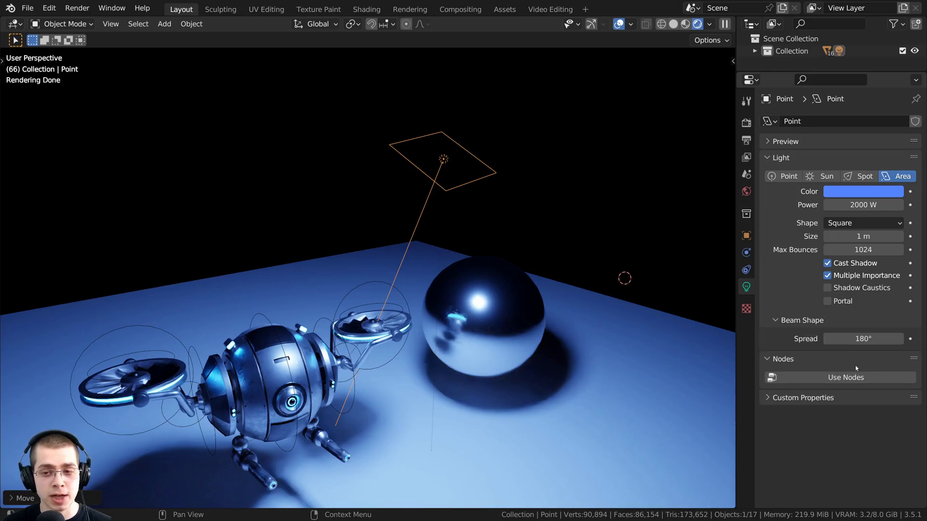
# - Narrow the square area light's beam spread to 34.5° and move the light so its beam falls beside the drone
pyautogui.moveTo(870, 338); pyautogui.dragTo(674, 339)
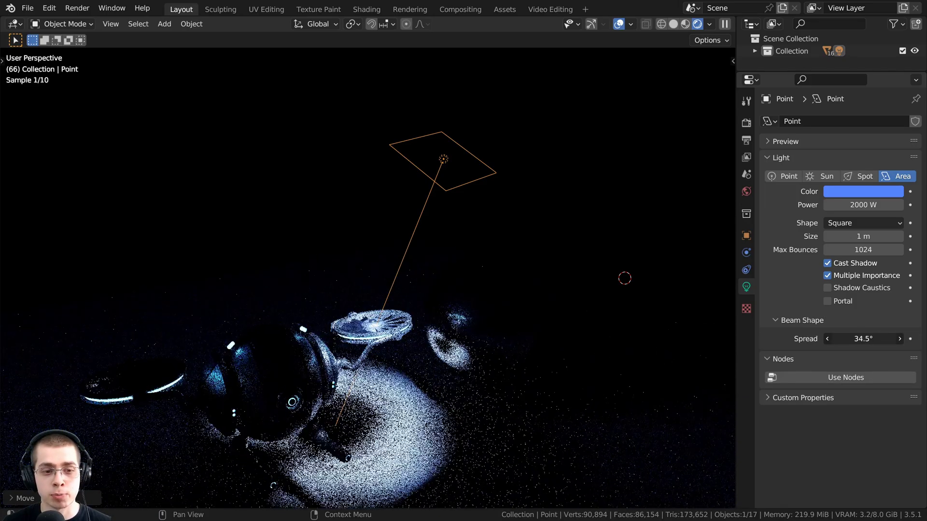
pyautogui.scroll(-4, 396, 340)
pyautogui.moveTo(401, 340); pyautogui.dragTo(396, 340, button='middle')
pyautogui.press('g')
pyautogui.click(505, 333)
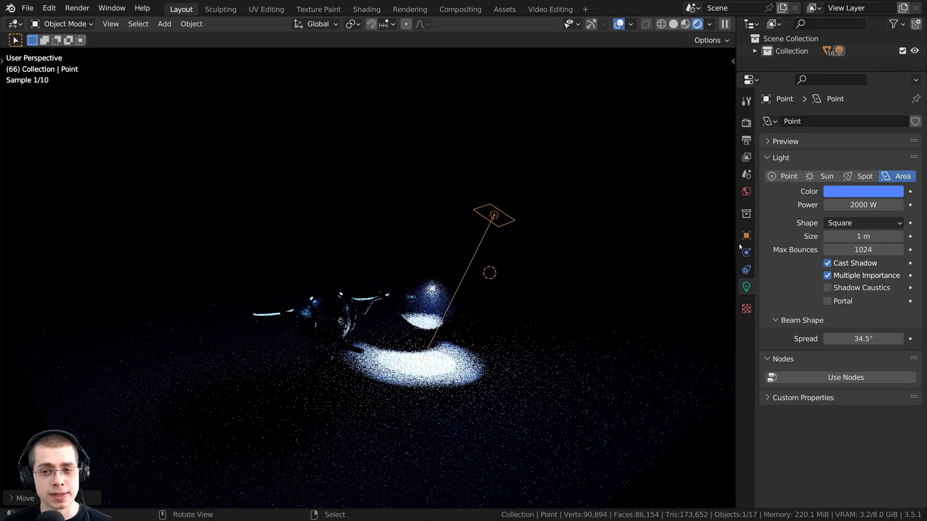
# - Try another move of the narrow-beam light and widen its beam spread to 143°
pyautogui.moveTo(621, 251); pyautogui.dragTo(617, 274, button='middle')
pyautogui.press('g')
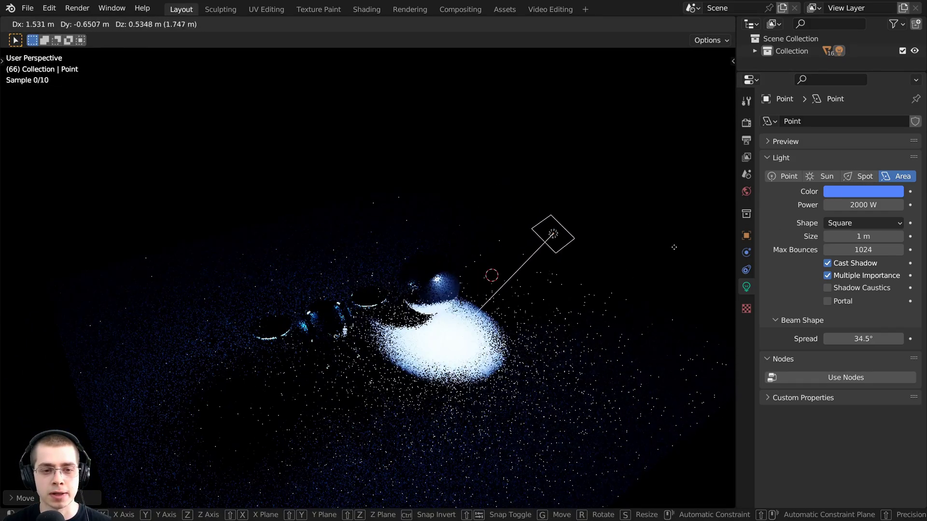
pyautogui.rightClick(623, 242)
pyautogui.moveTo(831, 339); pyautogui.dragTo(875, 338)
pyautogui.moveTo(555, 338); pyautogui.dragTo(454, 151, button='middle')
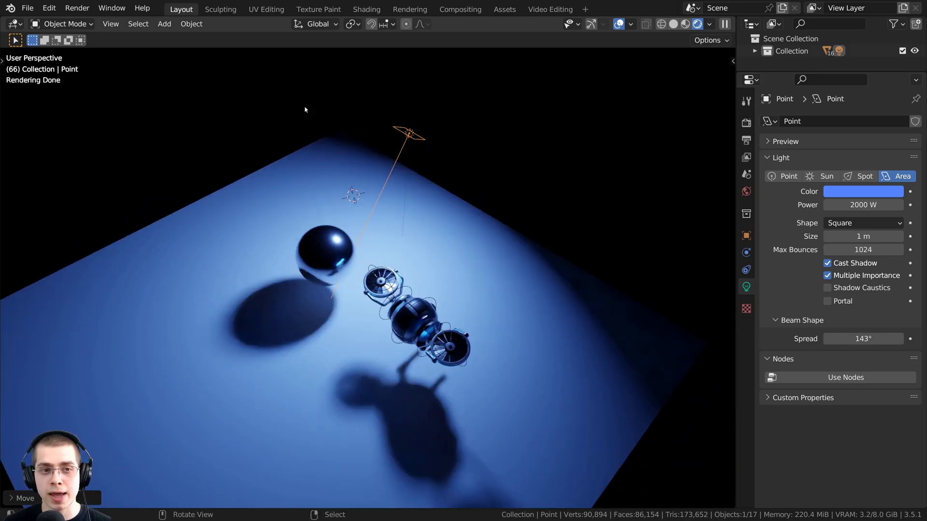